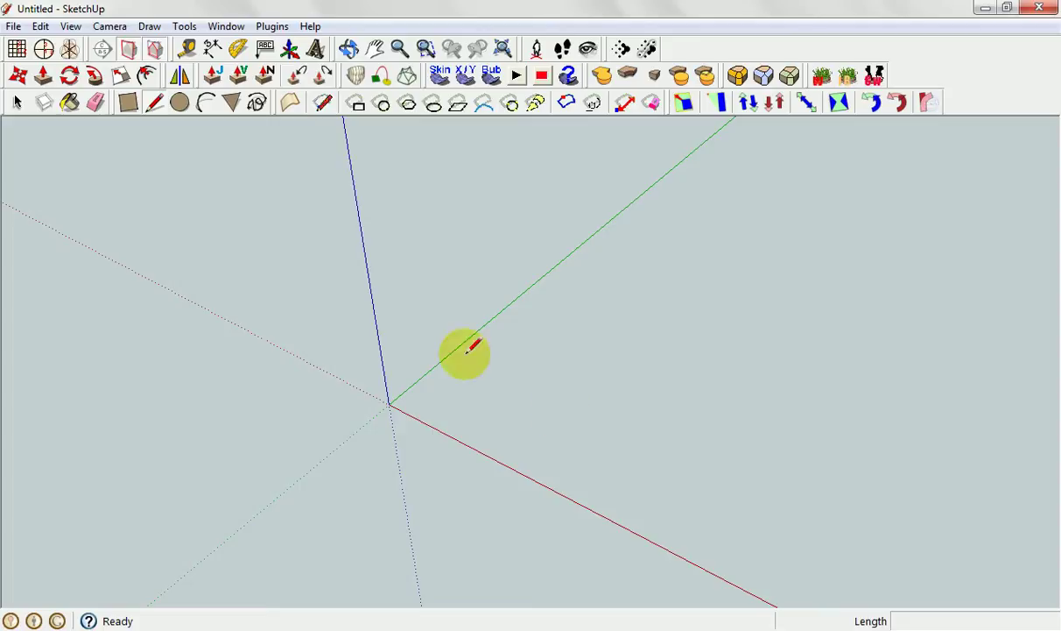
Step: Show the Large Tool Set palette briefly, then close it and leave the toolbars unchanged
click(70, 28)
mouse_move(134, 46)
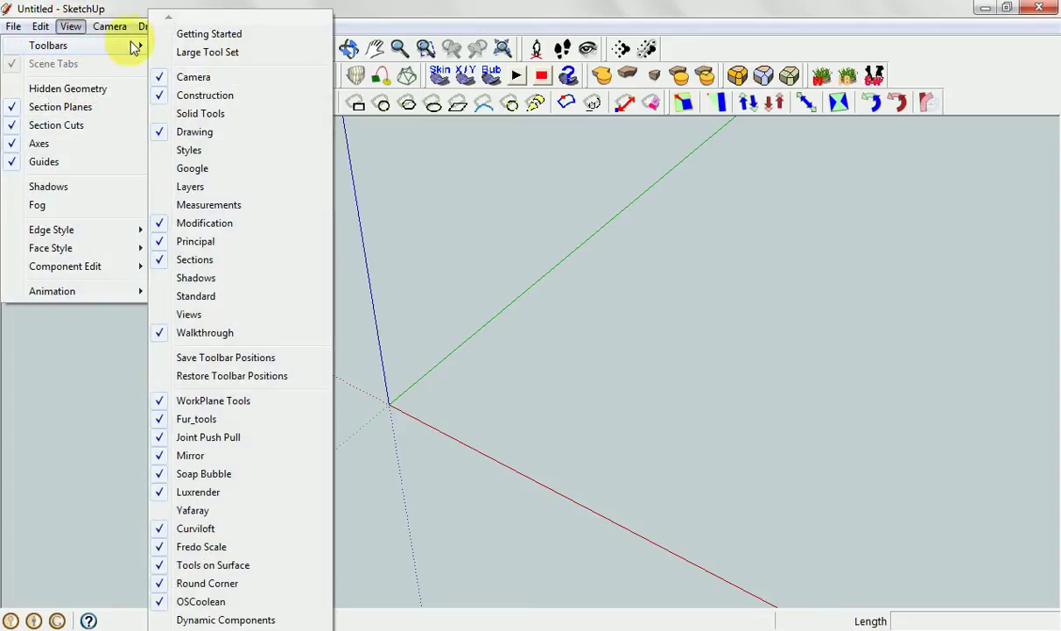
click(191, 52)
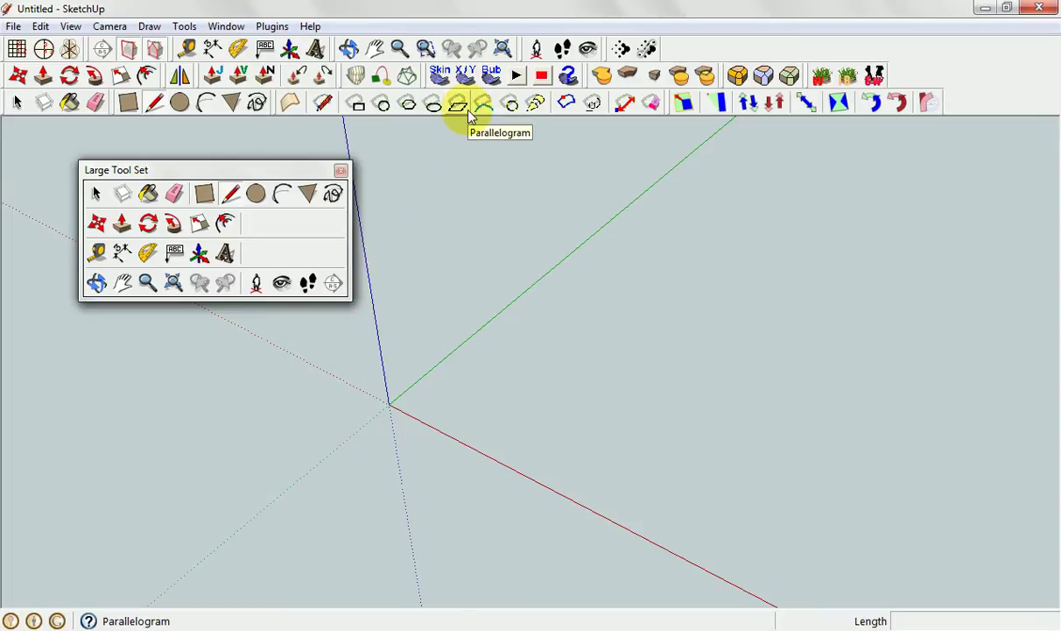
click(340, 170)
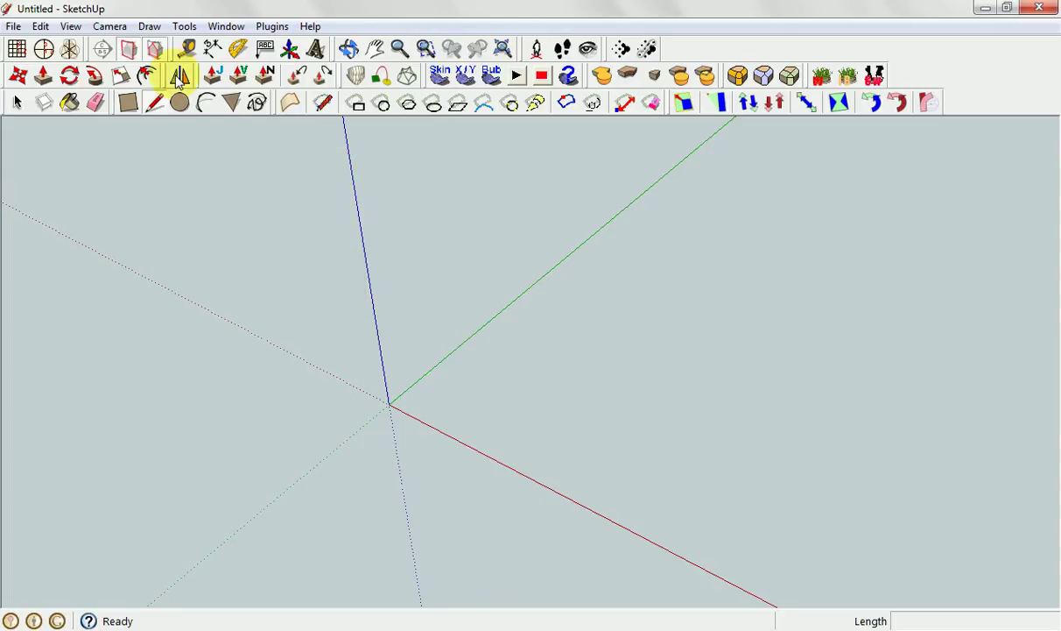
click(72, 27)
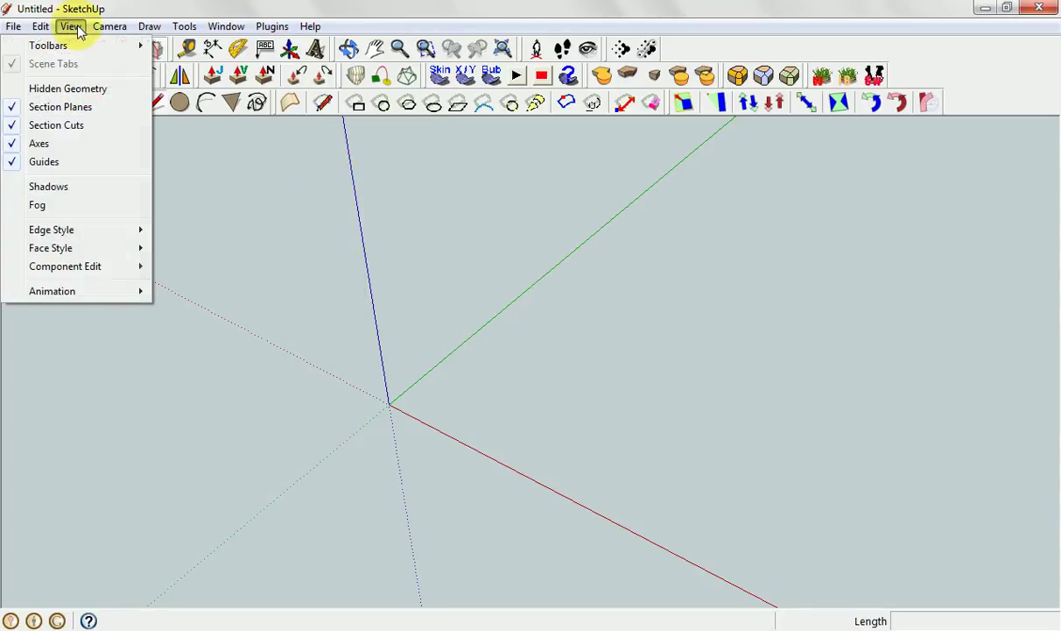
mouse_move(83, 45)
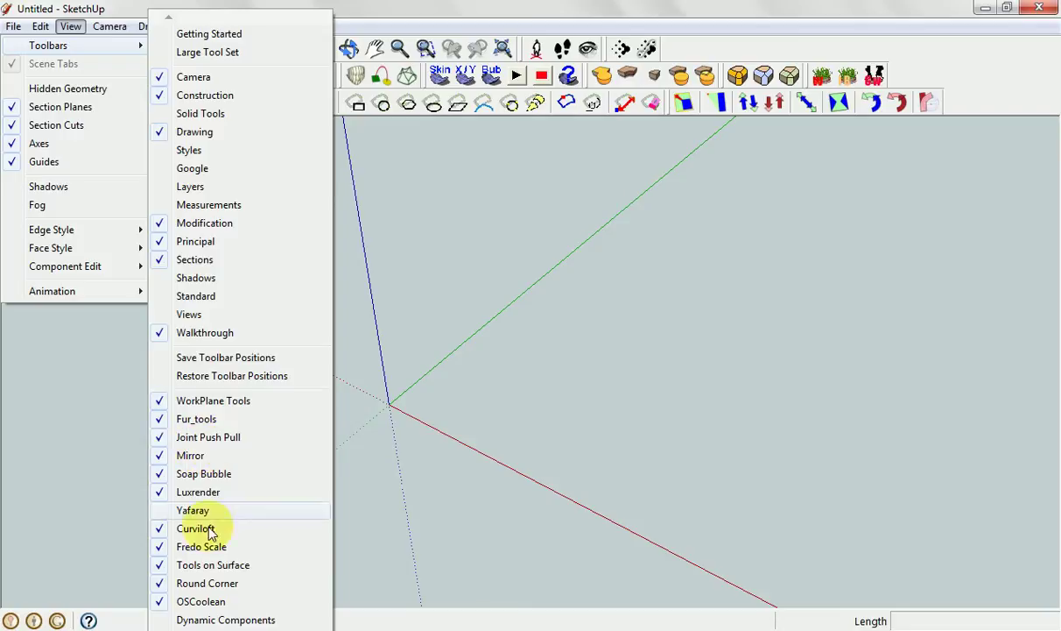
click(435, 19)
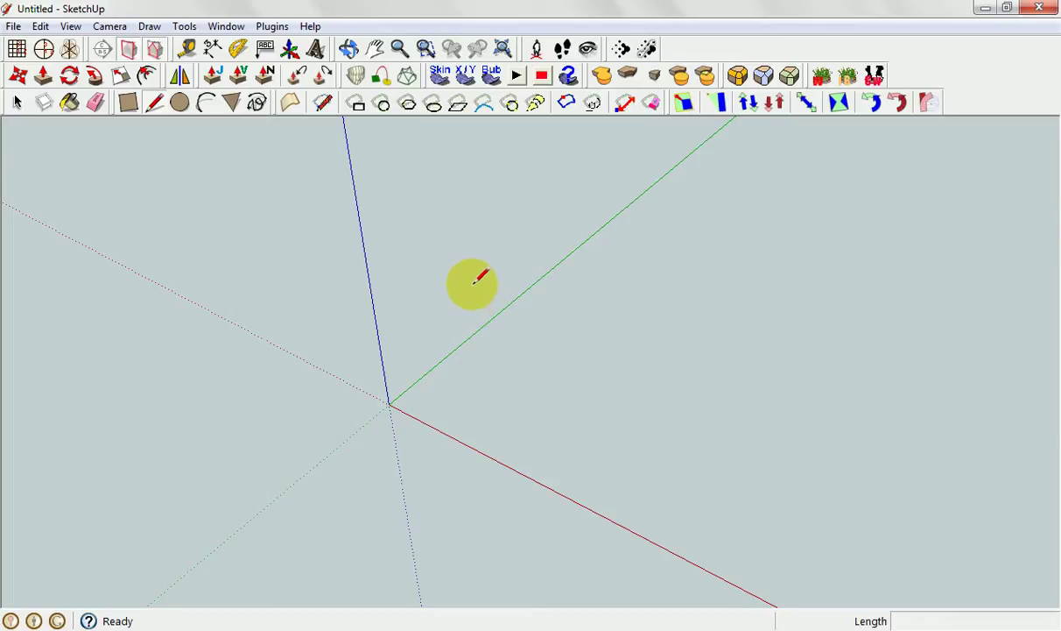
Step: Orbit, pan and zoom around the empty model with the toolbar view tools
click(348, 48)
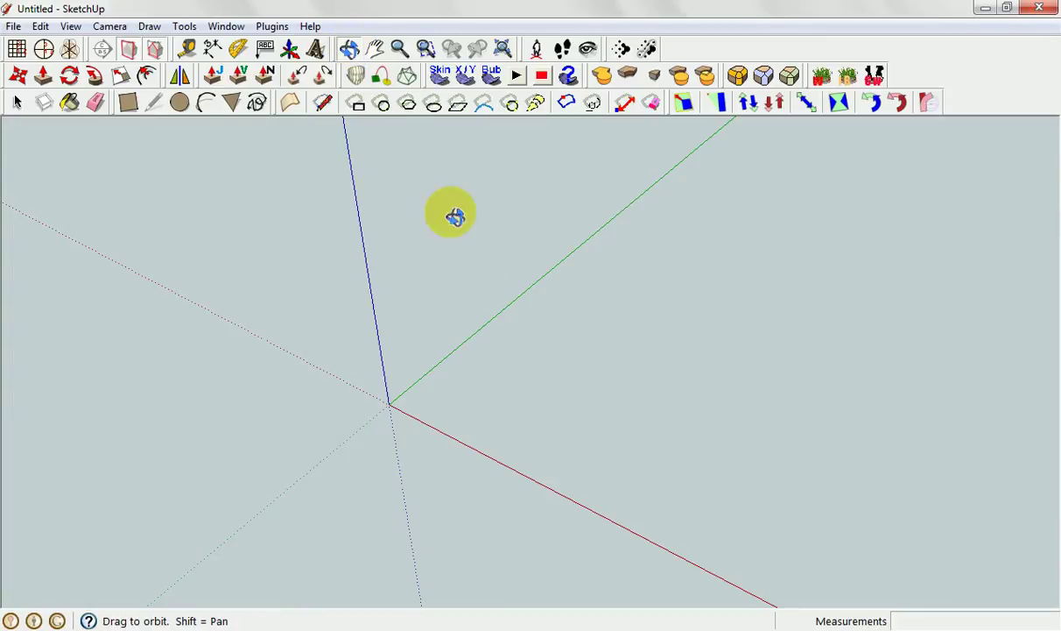
drag(447, 302, 480, 301)
drag(282, 256, 292, 228)
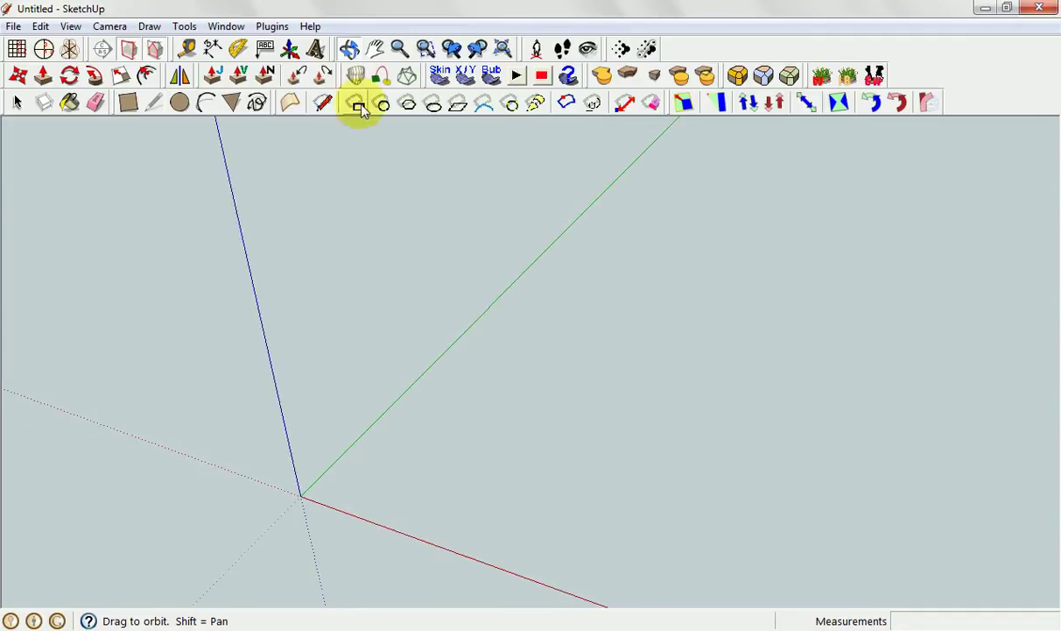
click(375, 50)
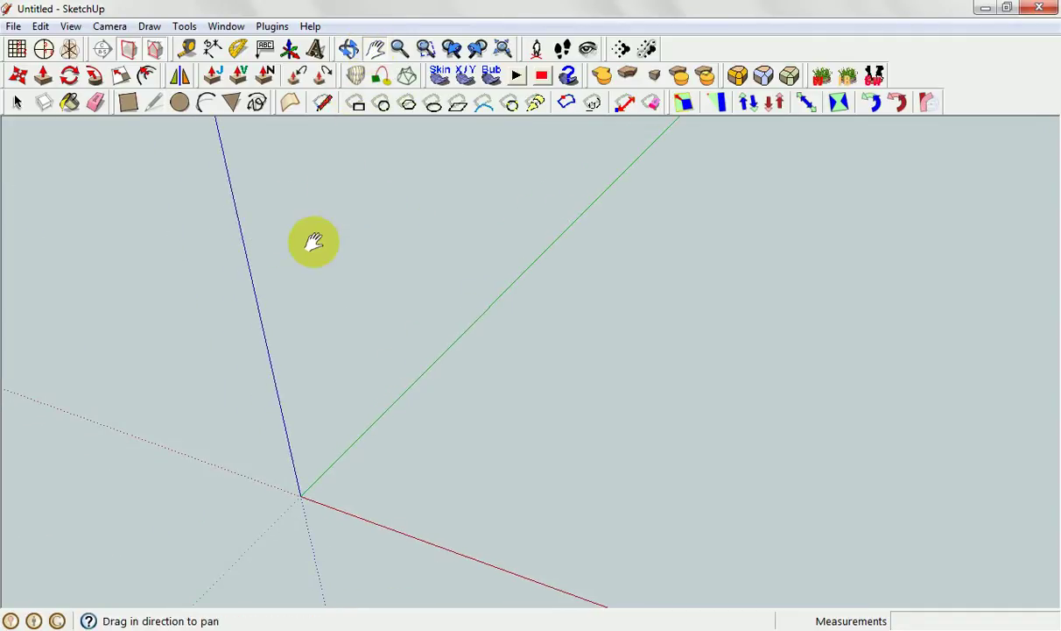
drag(282, 262, 305, 241)
drag(396, 396, 279, 430)
drag(294, 264, 785, 342)
drag(531, 258, 147, 191)
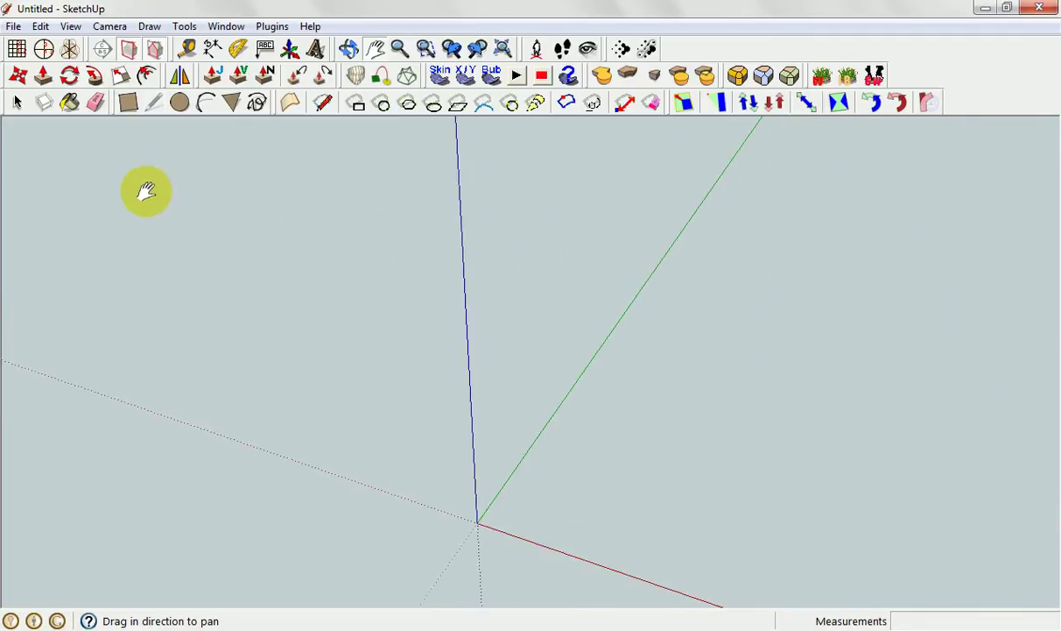
click(399, 48)
drag(511, 260, 592, 414)
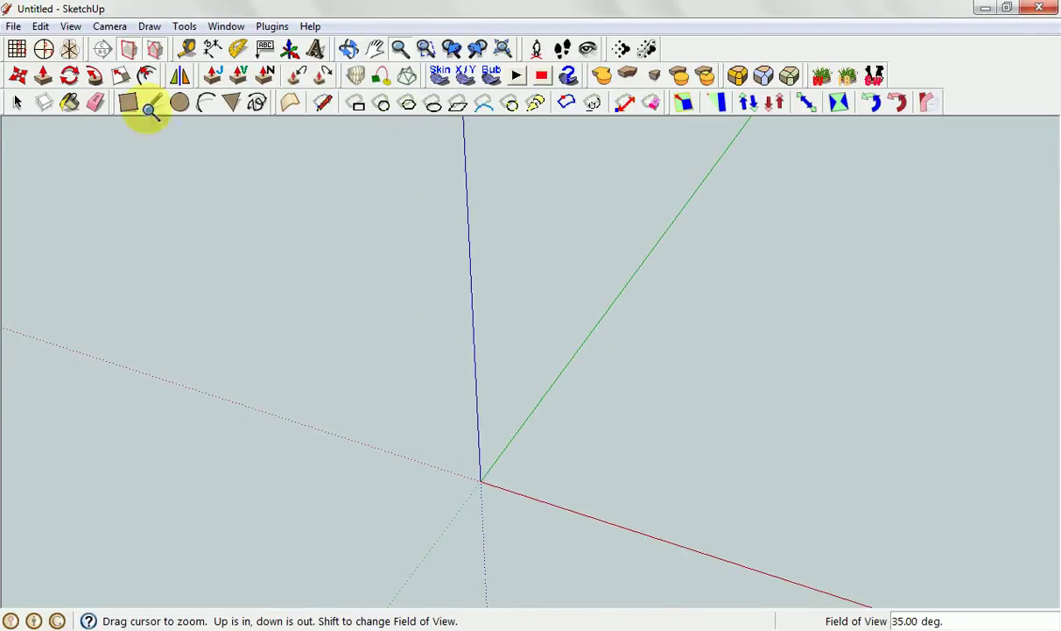
Step: Zoom with the mouse wheel and orbit again, leaving the origin lower left of centre
click(16, 102)
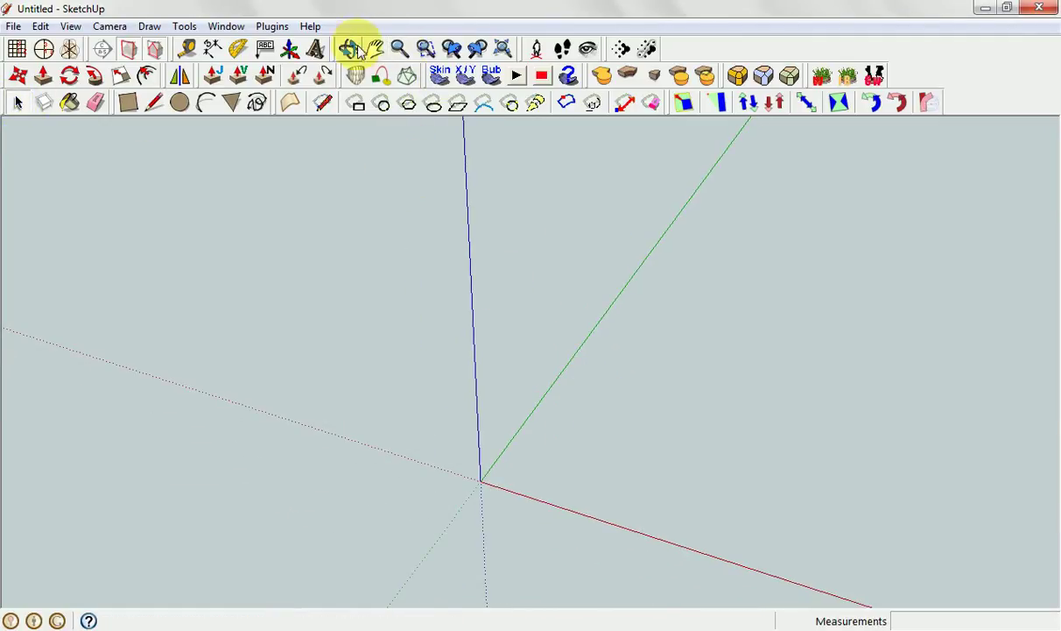
scroll(532, 361, up, 5)
scroll(530, 363, down, 2)
scroll(531, 361, up, 1)
scroll(530, 360, down, 3)
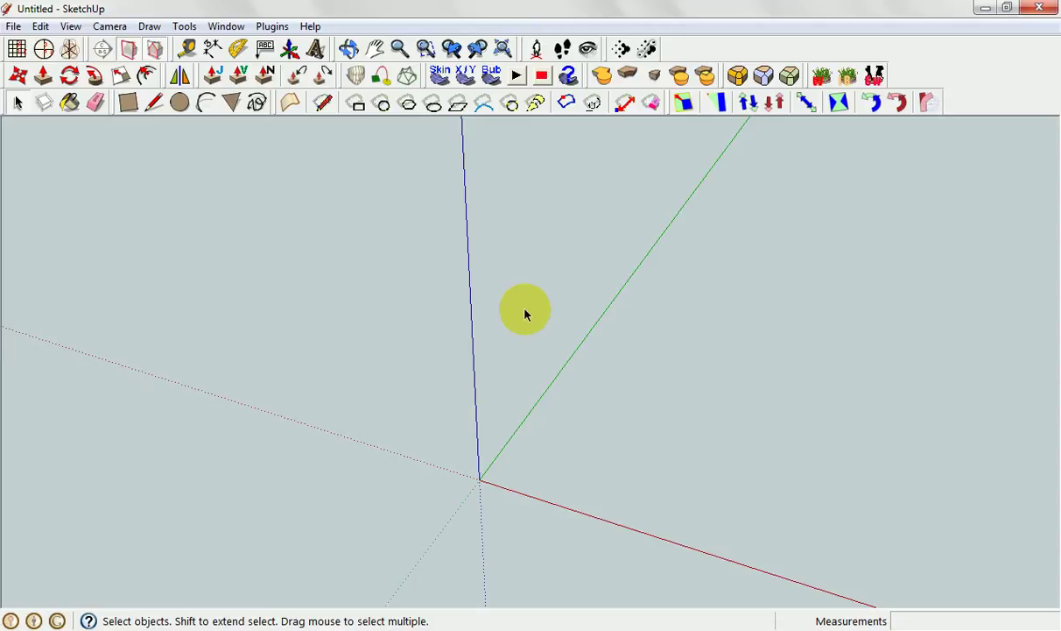
key(o)
mouse_move(530, 313)
mouse_down()
mouse_move(471, 299)
mouse_move(555, 315)
mouse_move(585, 335)
mouse_move(527, 321)
mouse_up()
key(space)
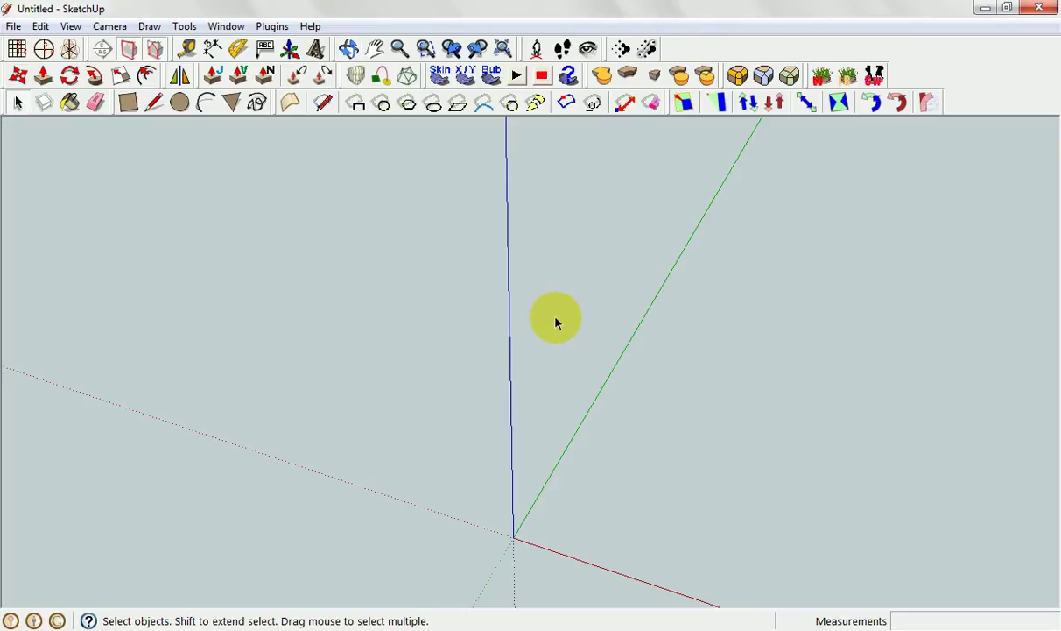
key(o)
drag(567, 339, 401, 304)
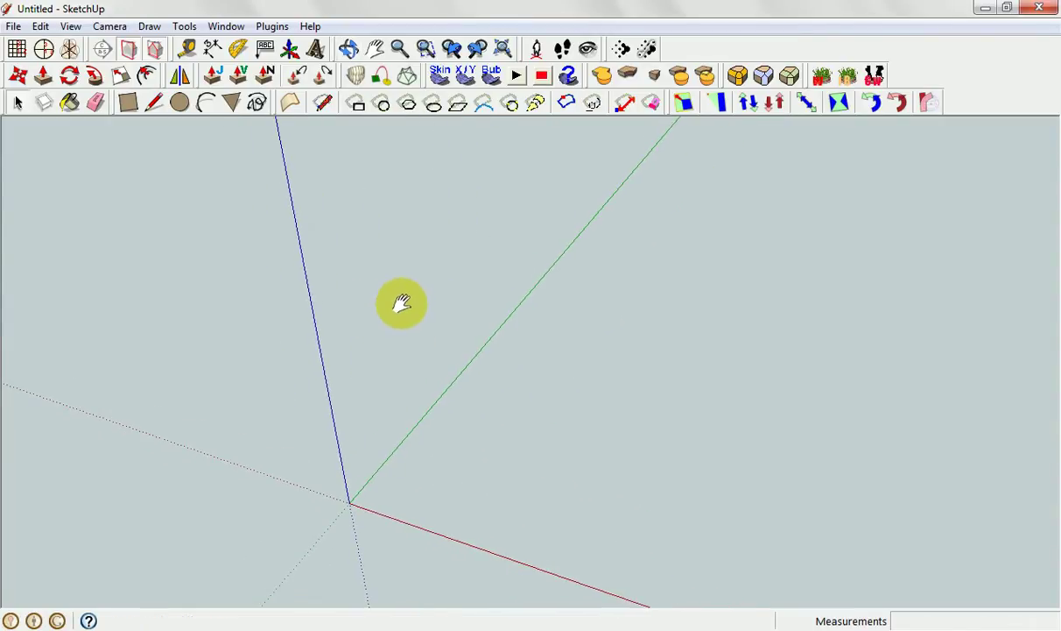
click(154, 103)
click(350, 489)
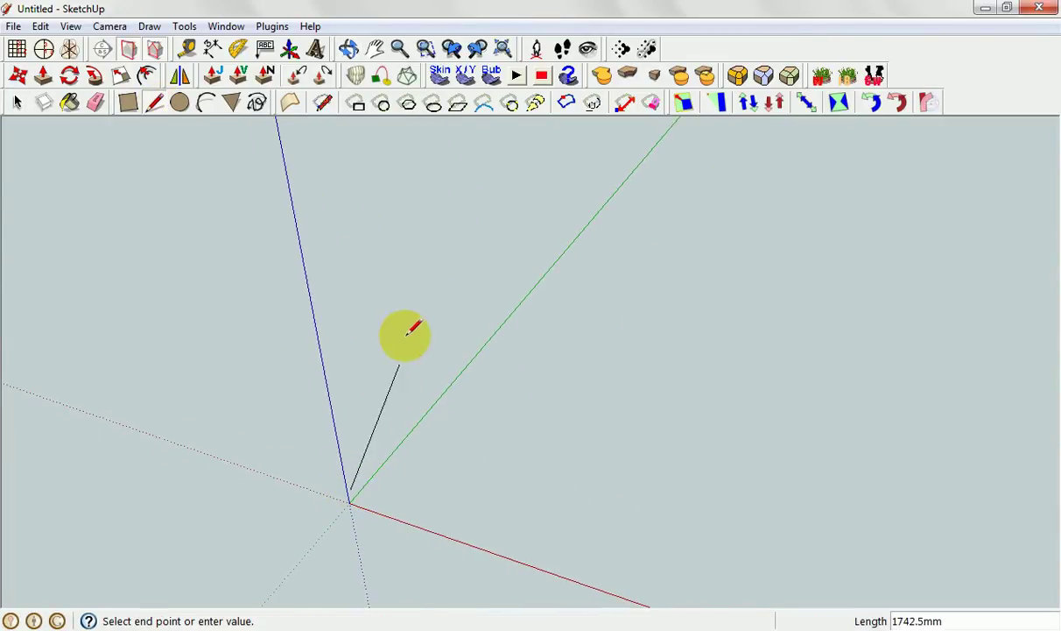
click(405, 330)
click(692, 363)
click(627, 508)
click(428, 541)
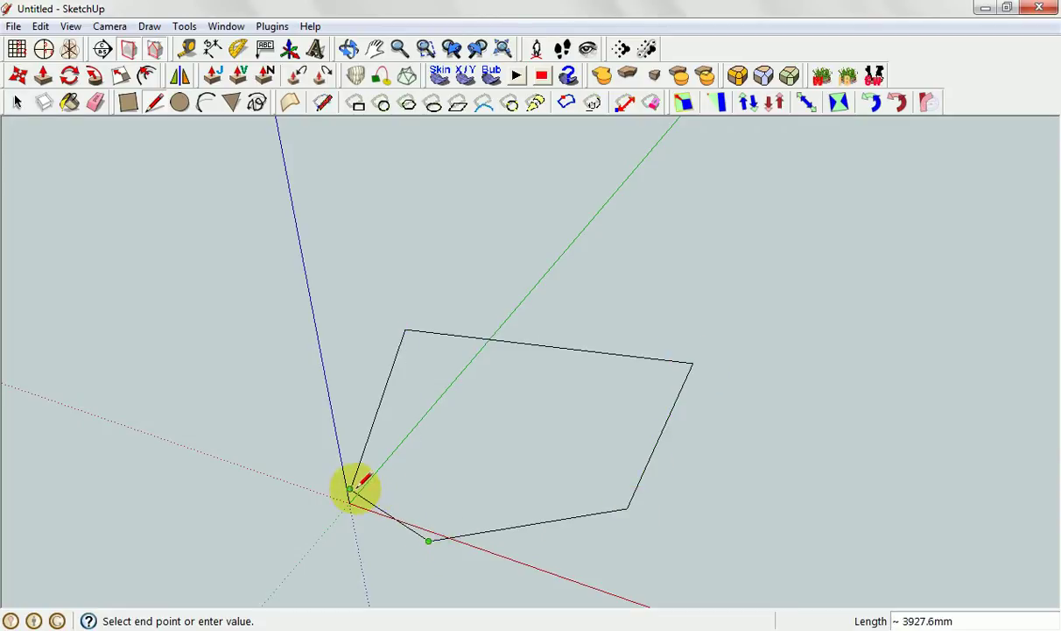
click(350, 488)
click(16, 103)
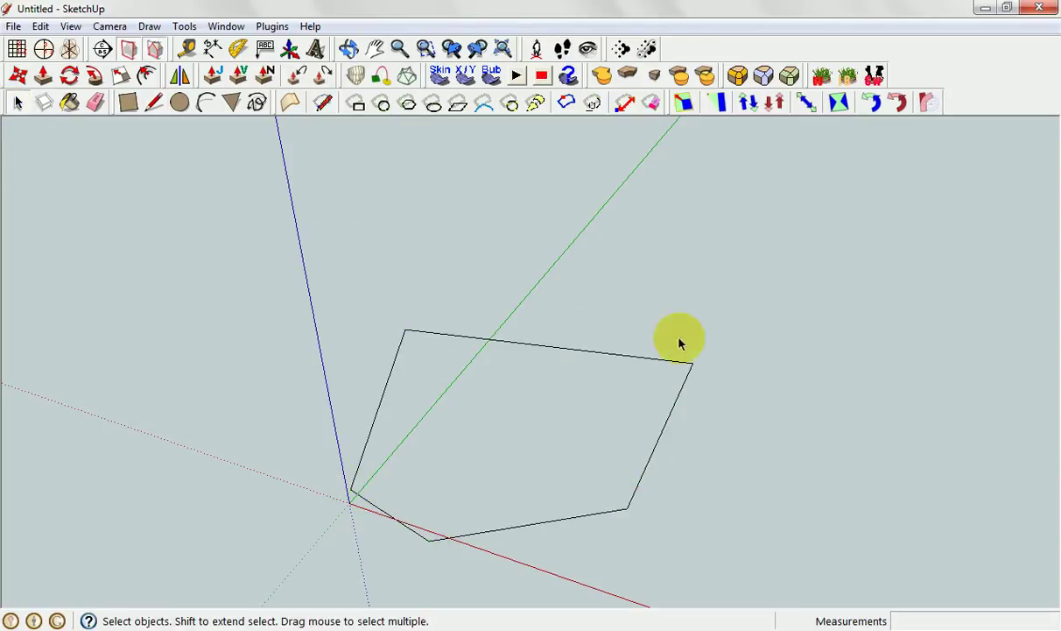
mouse_move(680, 344)
middle_down()
mouse_move(488, 419)
mouse_move(346, 315)
mouse_move(497, 296)
mouse_move(642, 499)
mouse_move(661, 546)
mouse_move(578, 543)
mouse_move(483, 366)
mouse_move(535, 285)
mouse_move(562, 400)
mouse_move(545, 559)
mouse_move(497, 517)
mouse_move(462, 412)
mouse_move(491, 284)
middle_up()
middle_drag(491, 372, 561, 419)
drag(245, 247, 724, 549)
key(Delete)
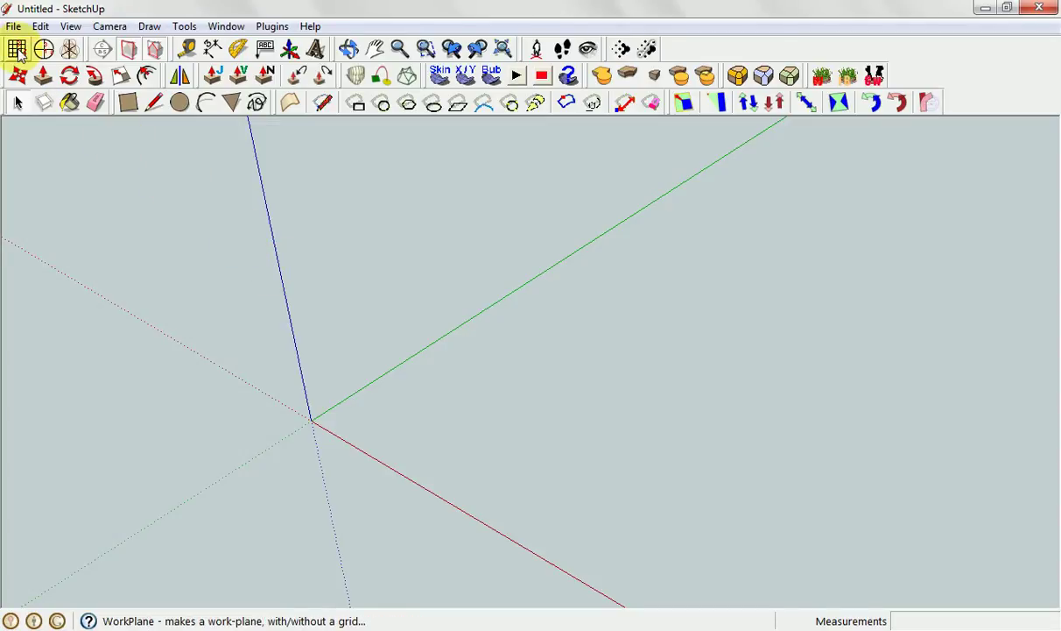
Step: Create a new work plane at the origin, aligned to the green and red axes
click(181, 27)
mouse_move(130, 420)
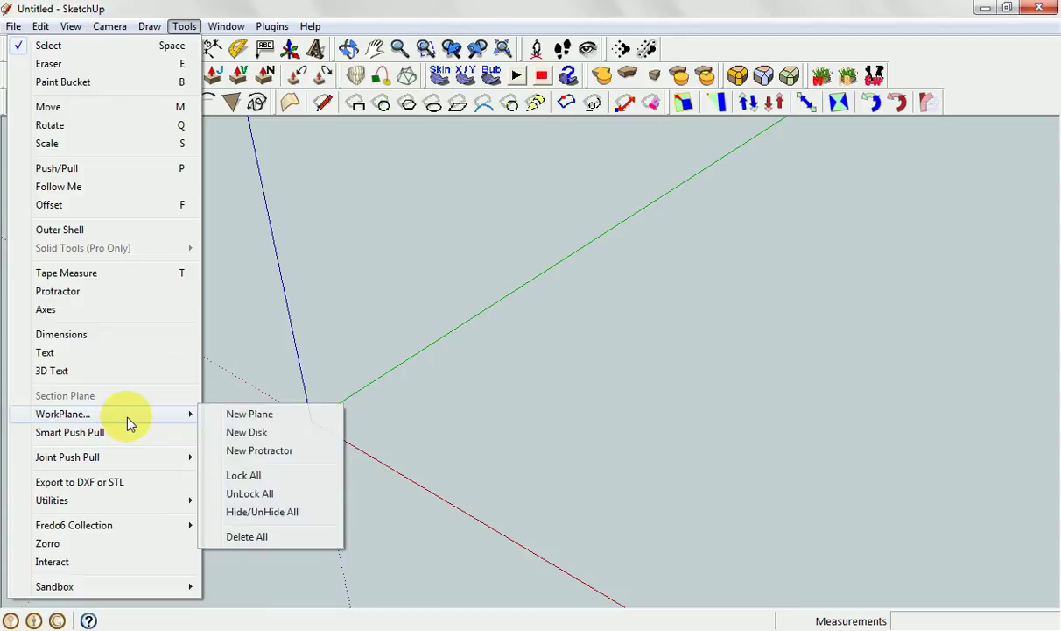
click(243, 414)
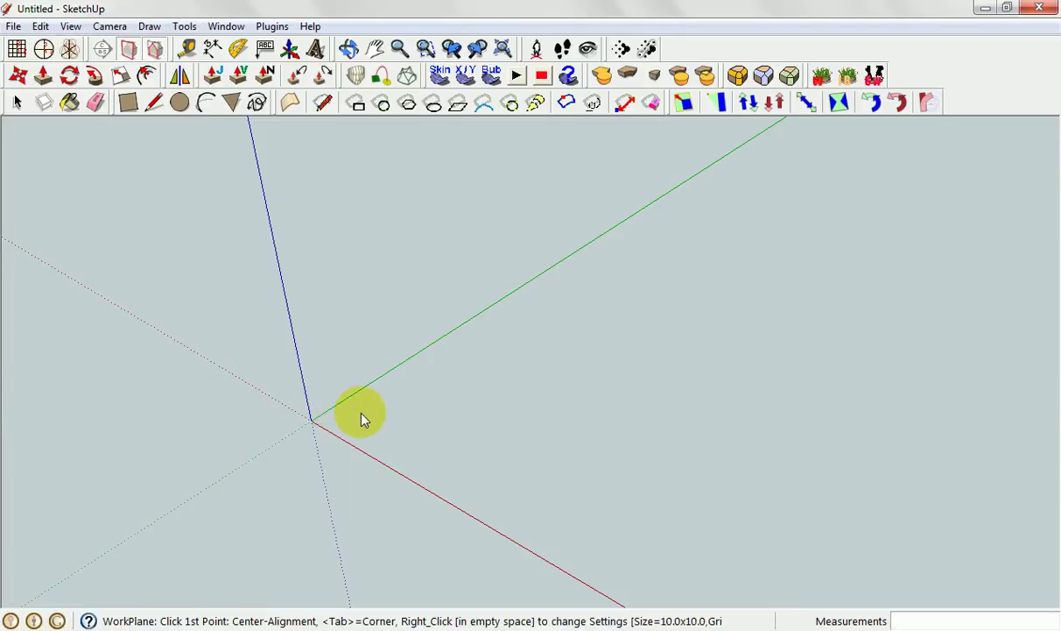
click(316, 426)
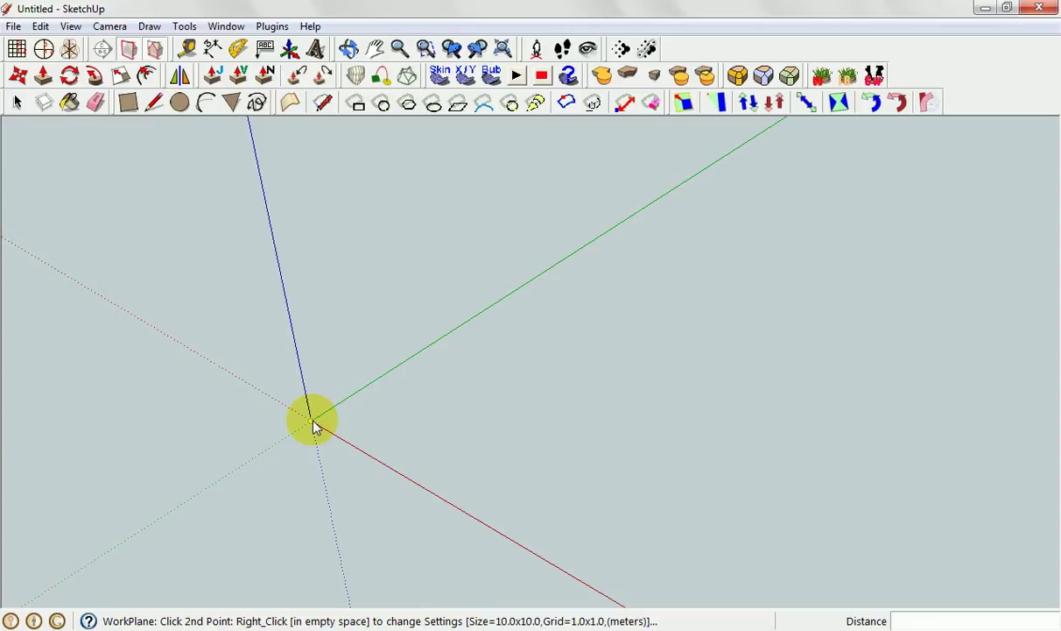
click(487, 314)
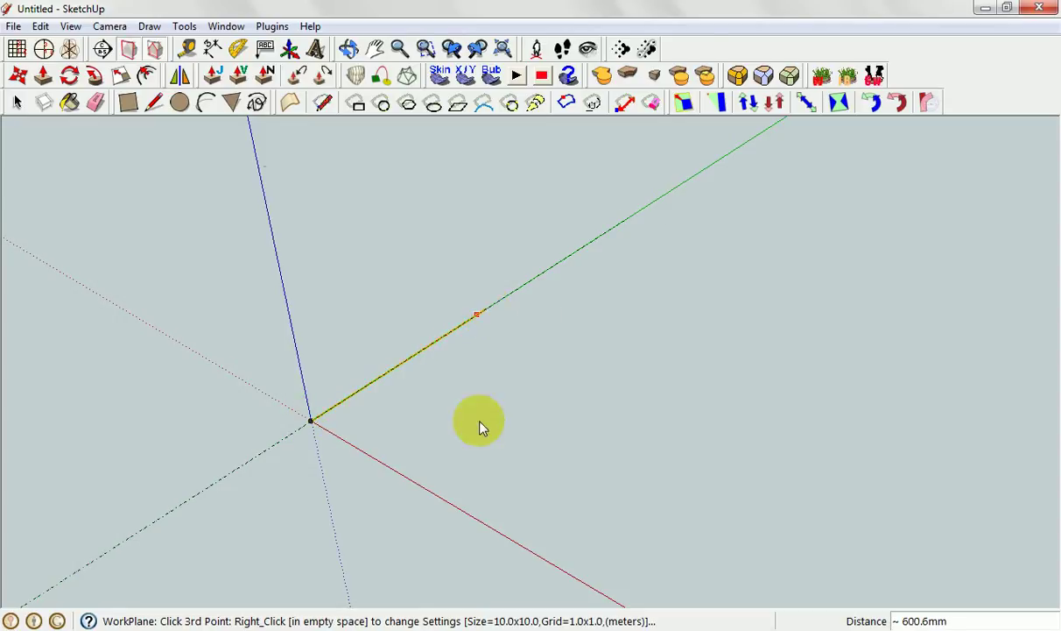
click(490, 525)
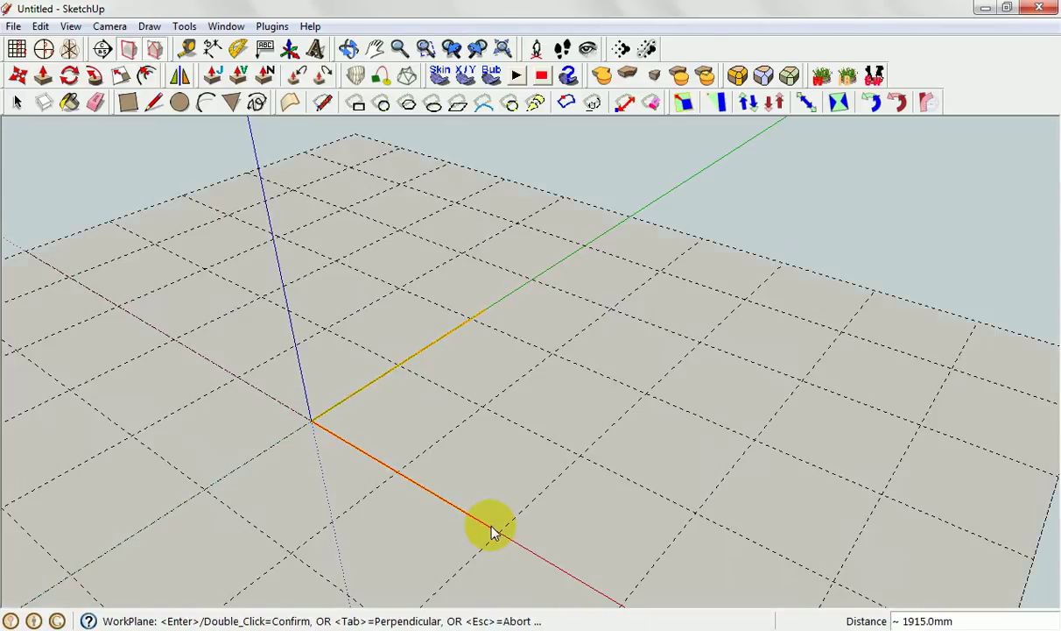
double_click(588, 507)
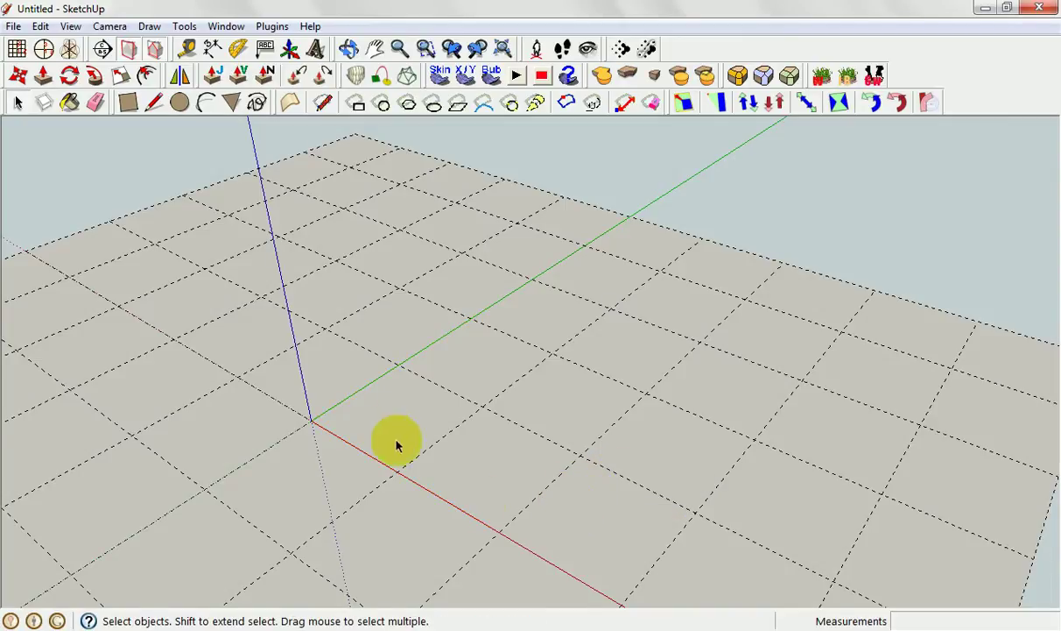
Step: Orbit and zoom to a more top-down view of the new grid
middle_drag(504, 473, 450, 446)
scroll(396, 499, down, 6)
scroll(450, 446, up, 5)
scroll(438, 355, down, 4)
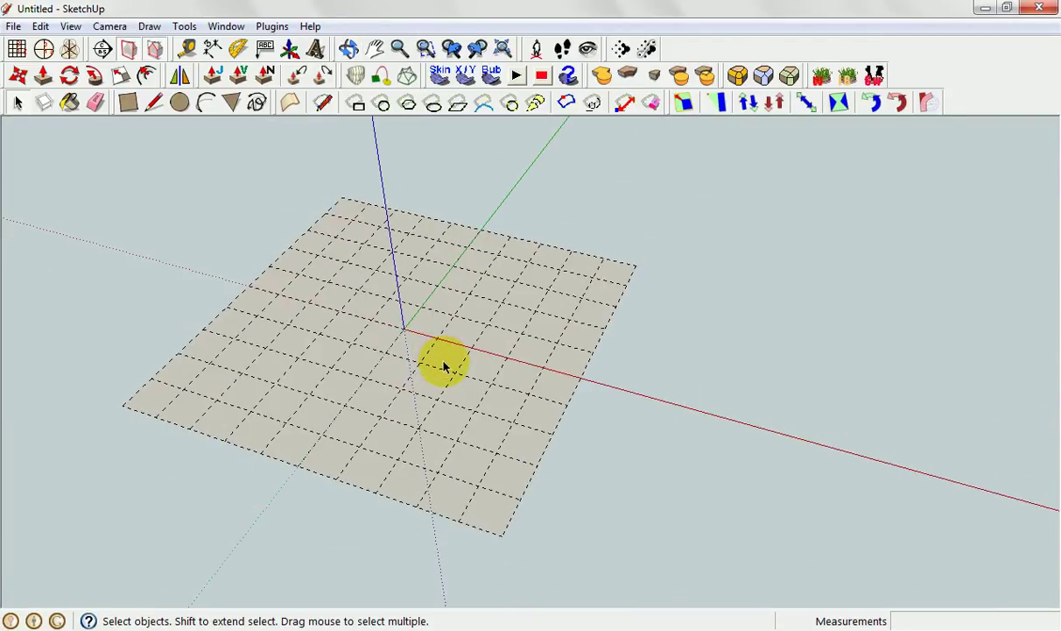
middle_drag(444, 354, 438, 426)
scroll(451, 408, up, 4)
shift+middle_drag(447, 359, 435, 426)
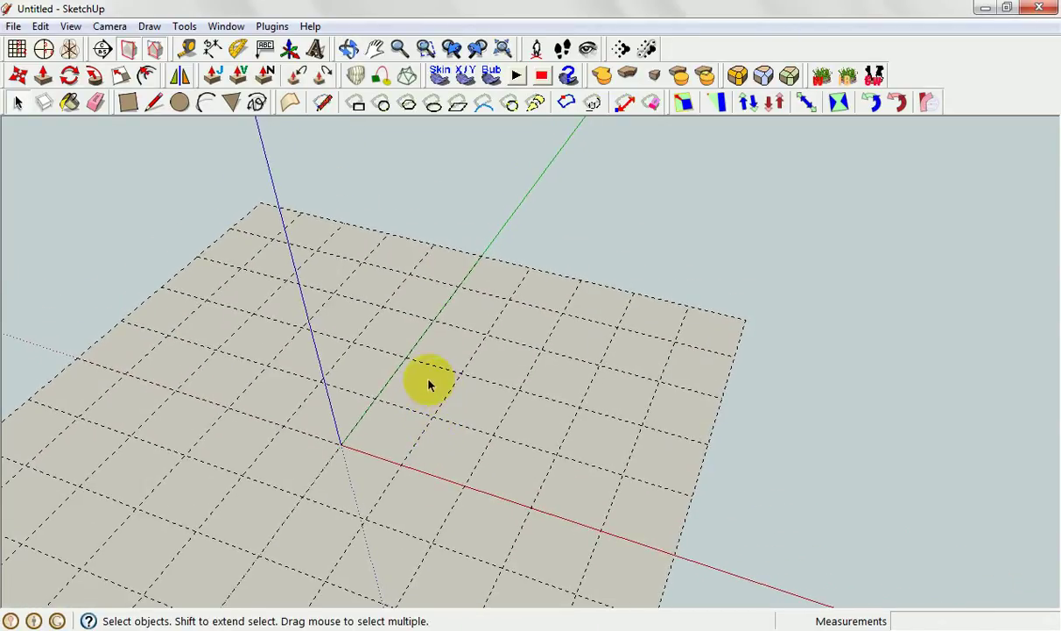
Step: Draw a rectangle on the ground starting at the origin
click(132, 102)
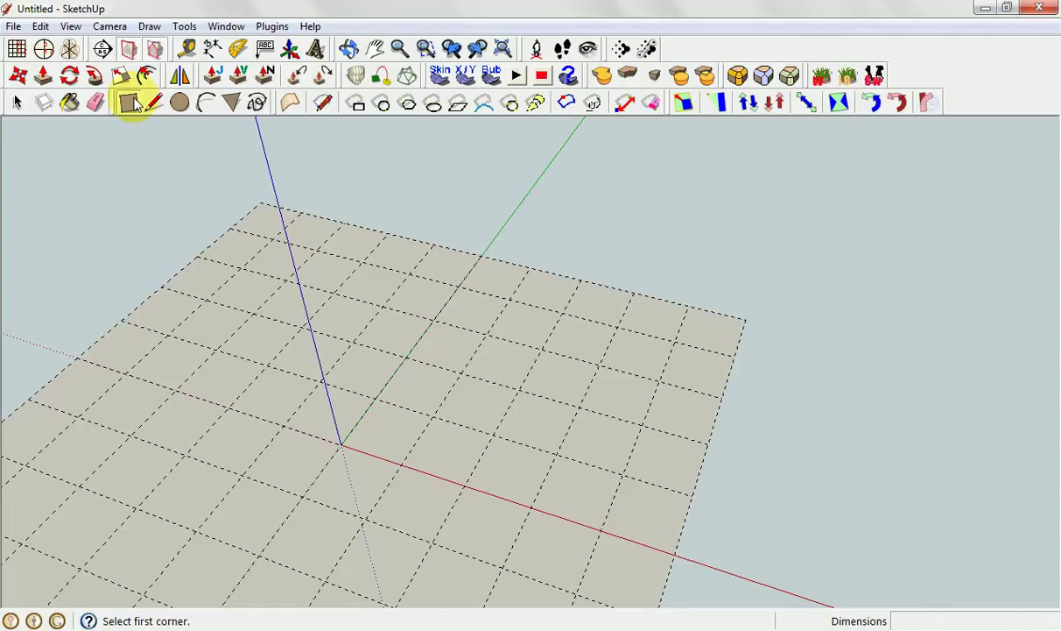
click(361, 450)
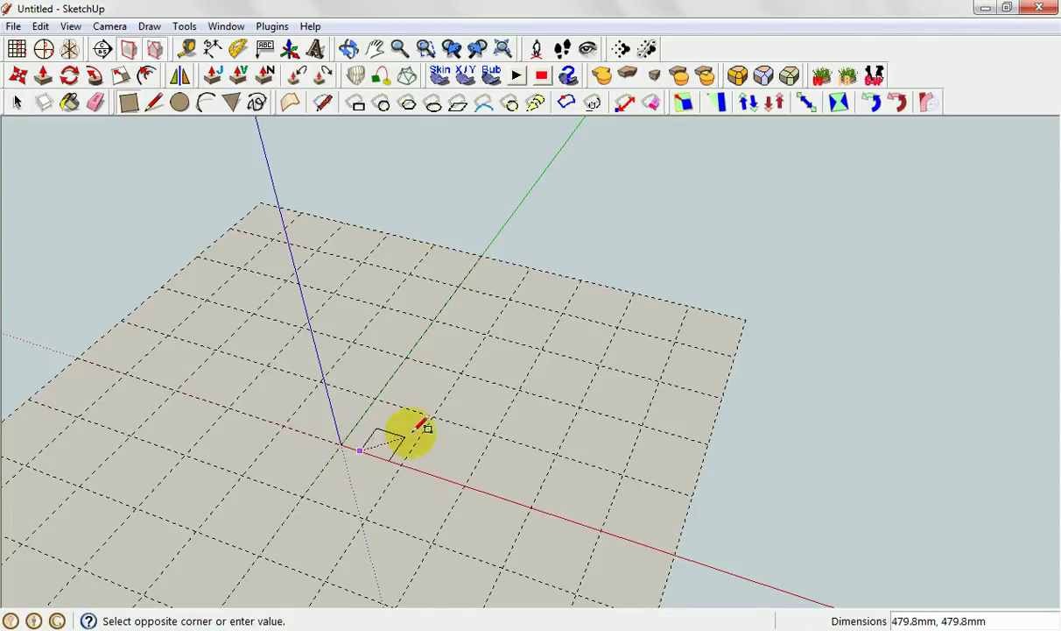
click(481, 408)
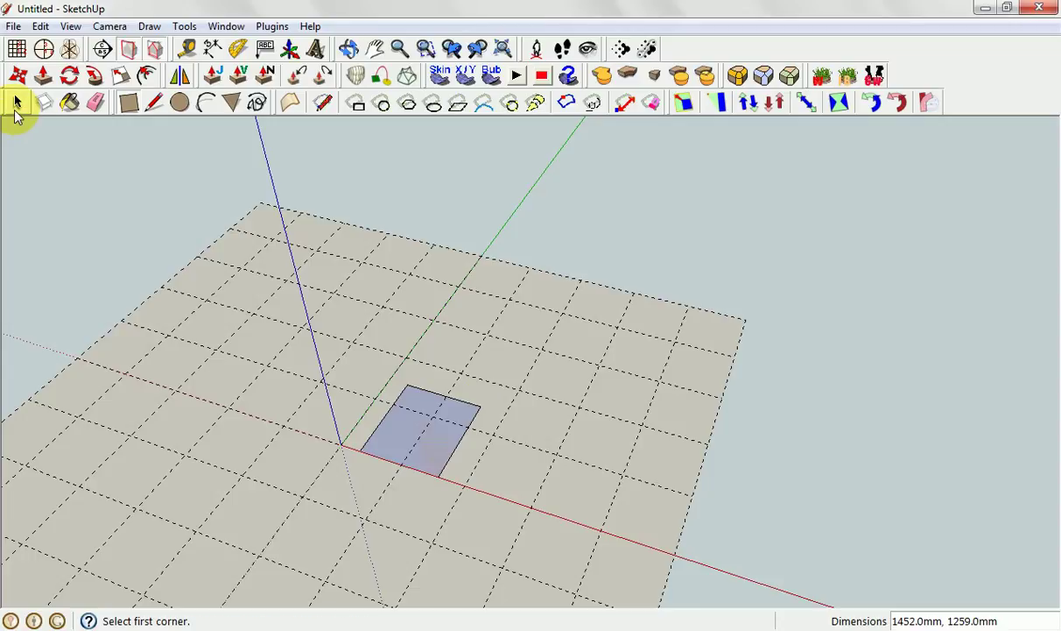
click(17, 103)
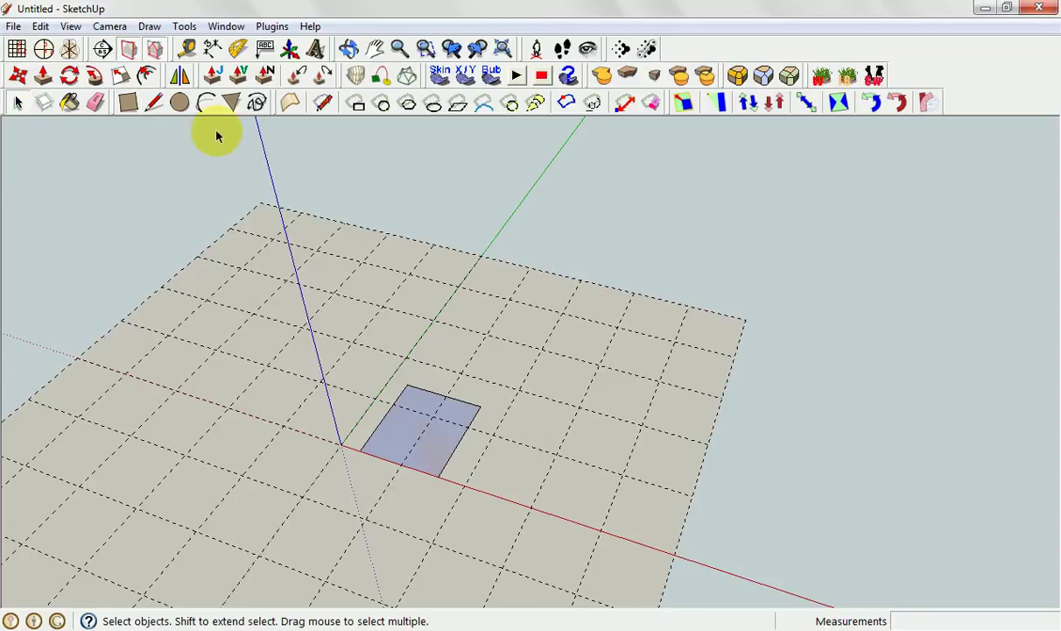
Step: Draw a circle on the ground to the left of the rectangle
click(179, 104)
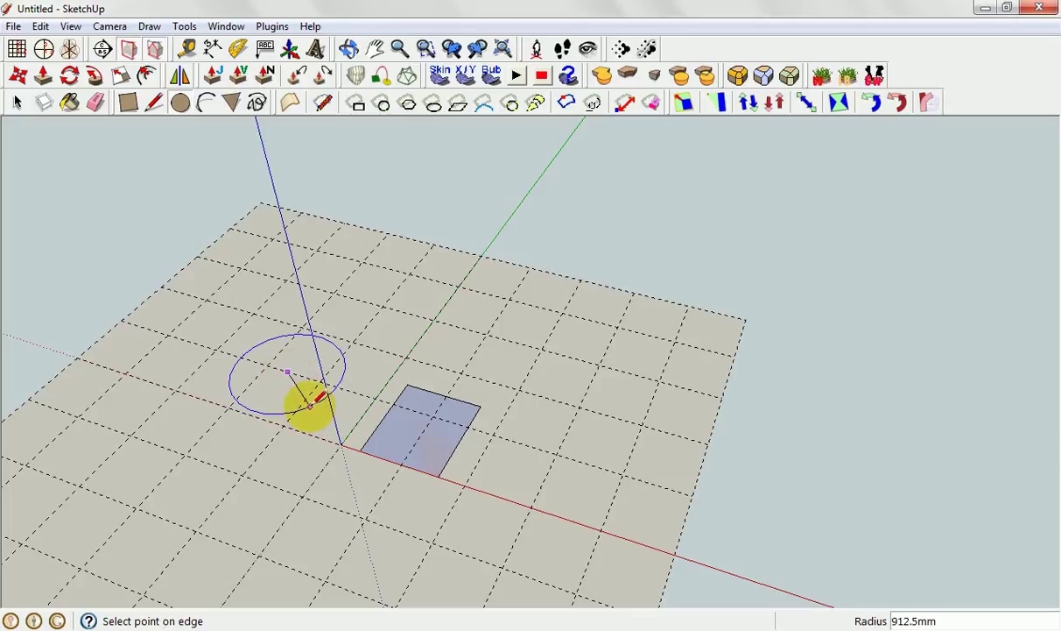
click(311, 405)
click(16, 102)
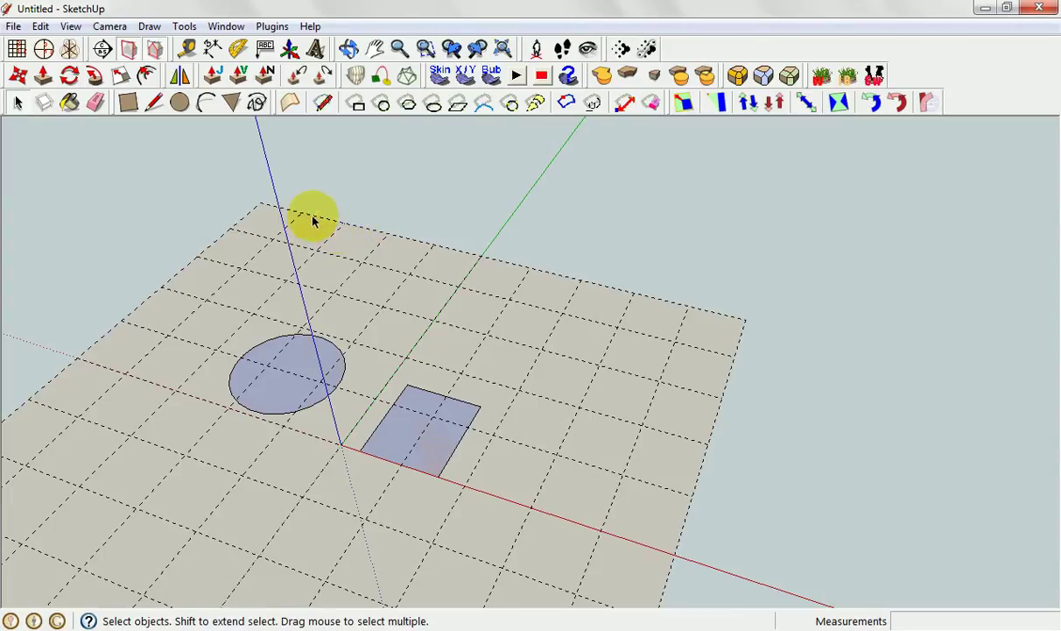
Step: Draw a three-sided polygon triangle behind the rectangle
click(232, 104)
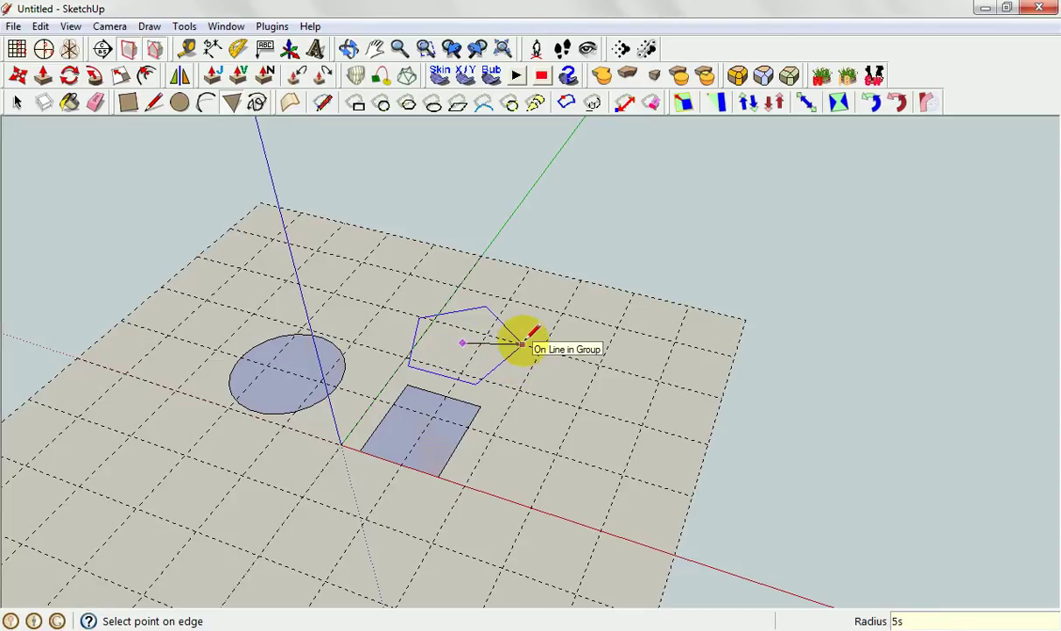
key(Return)
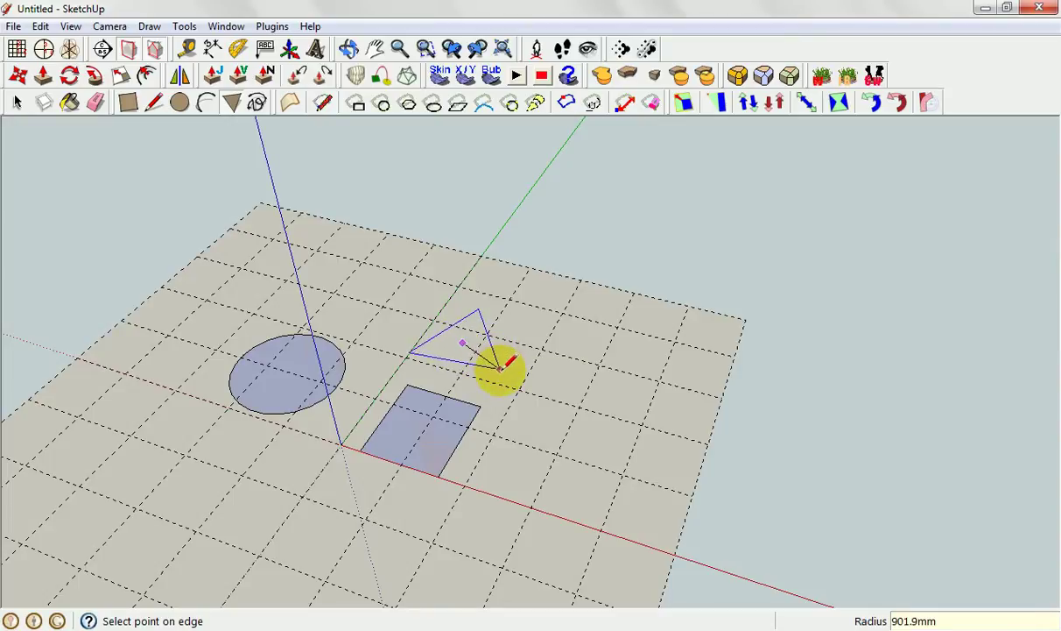
click(504, 373)
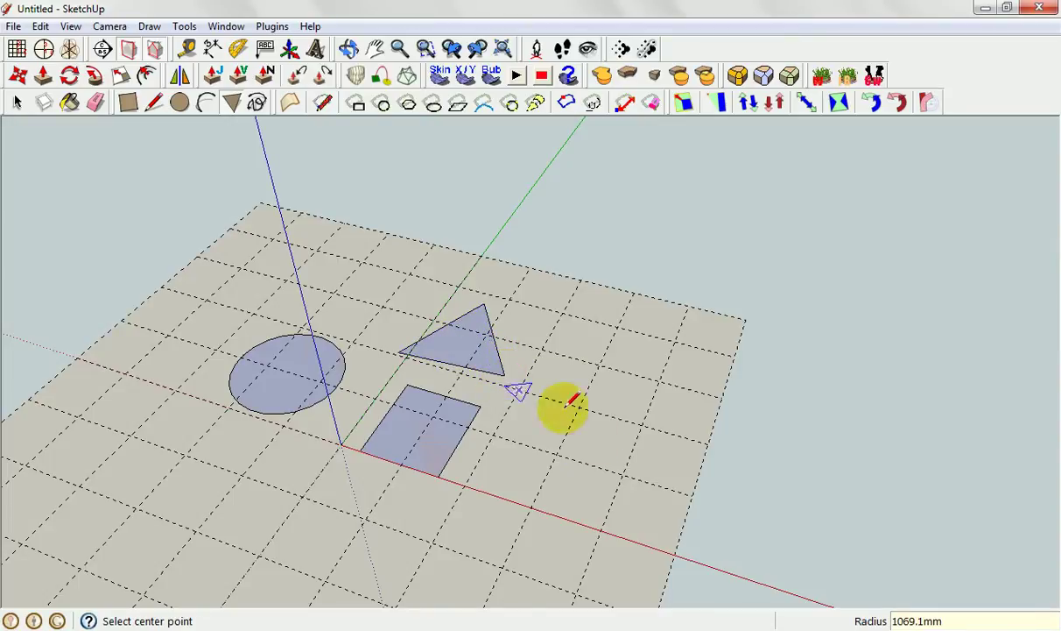
Step: Draw a six-sided hexagon (6s) to the right of the rectangle
click(534, 467)
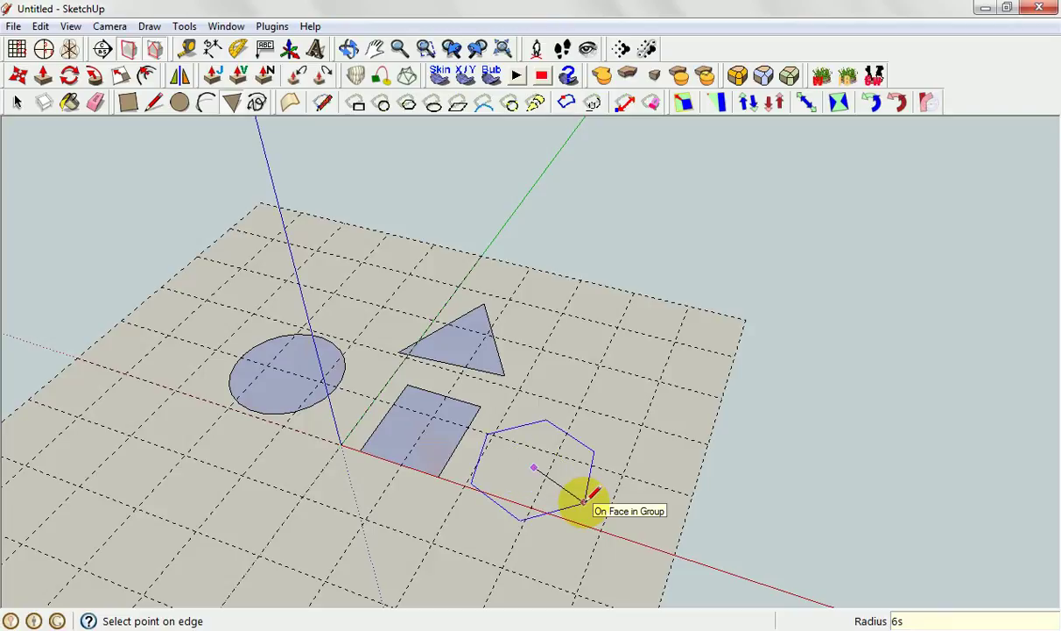
text(6s)
key(Return)
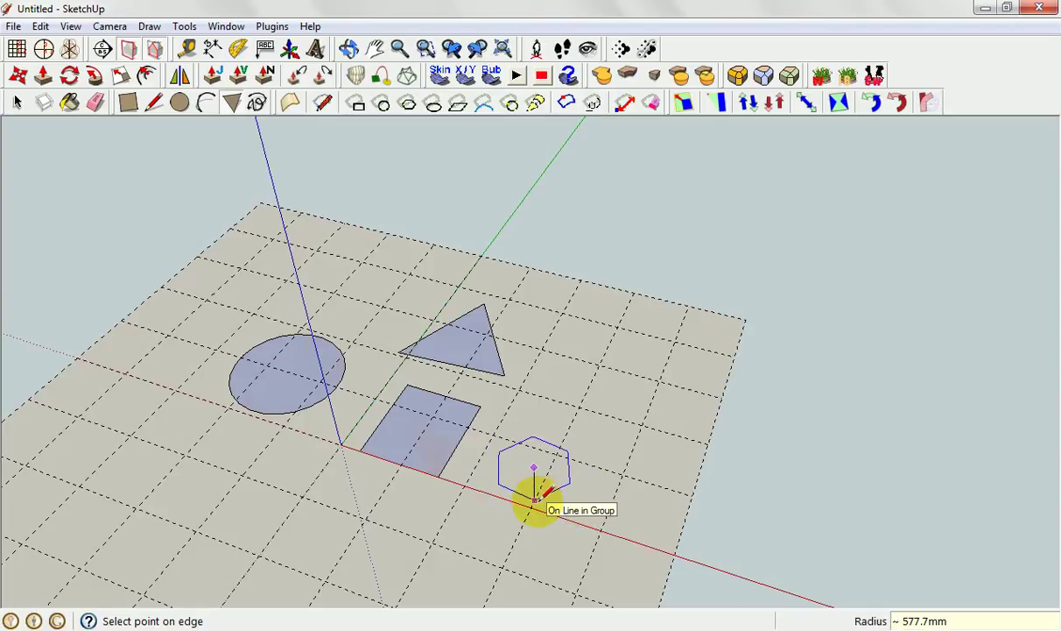
click(536, 499)
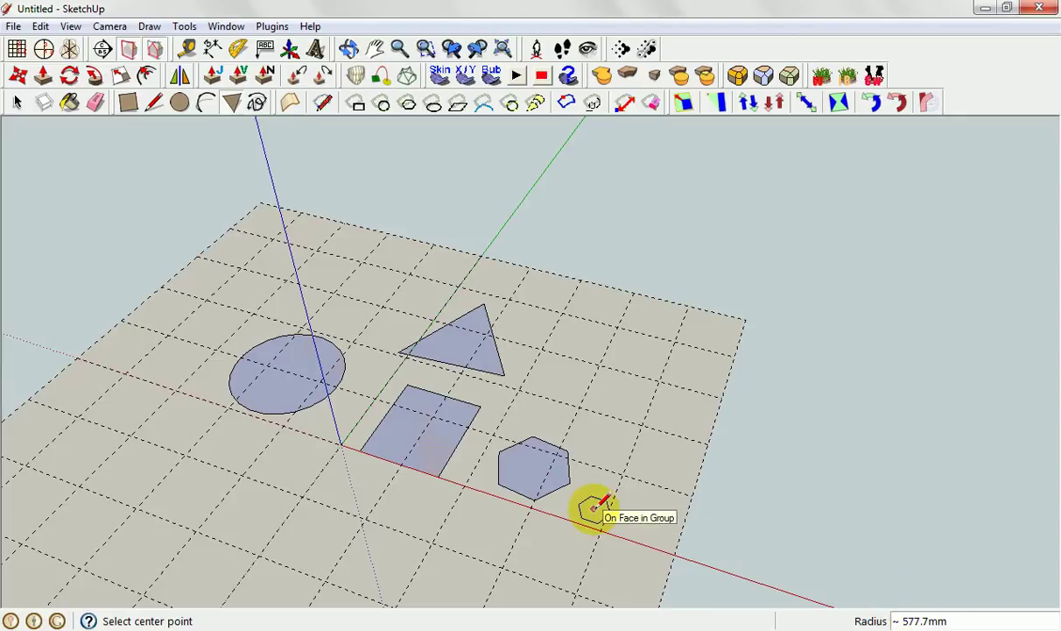
middle_drag(574, 520, 626, 482)
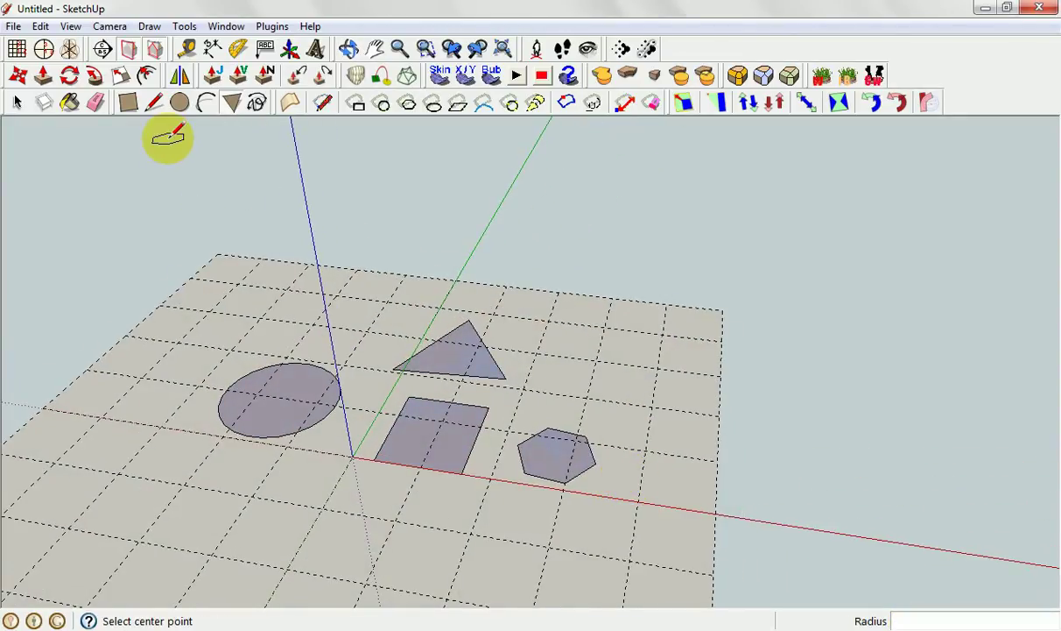
click(128, 104)
click(292, 527)
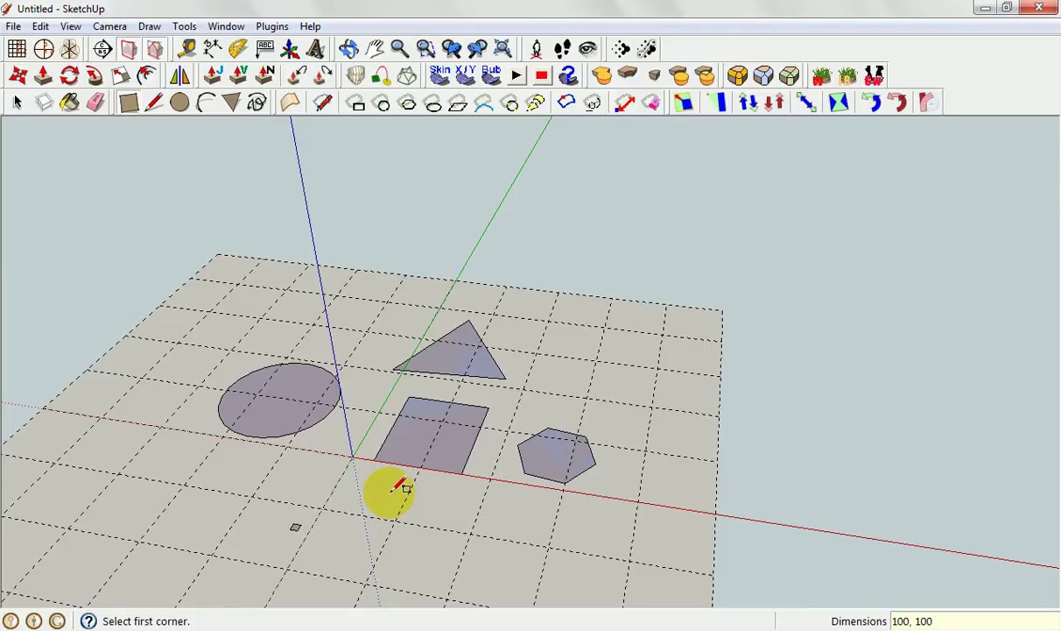
scroll(311, 518, up, 5)
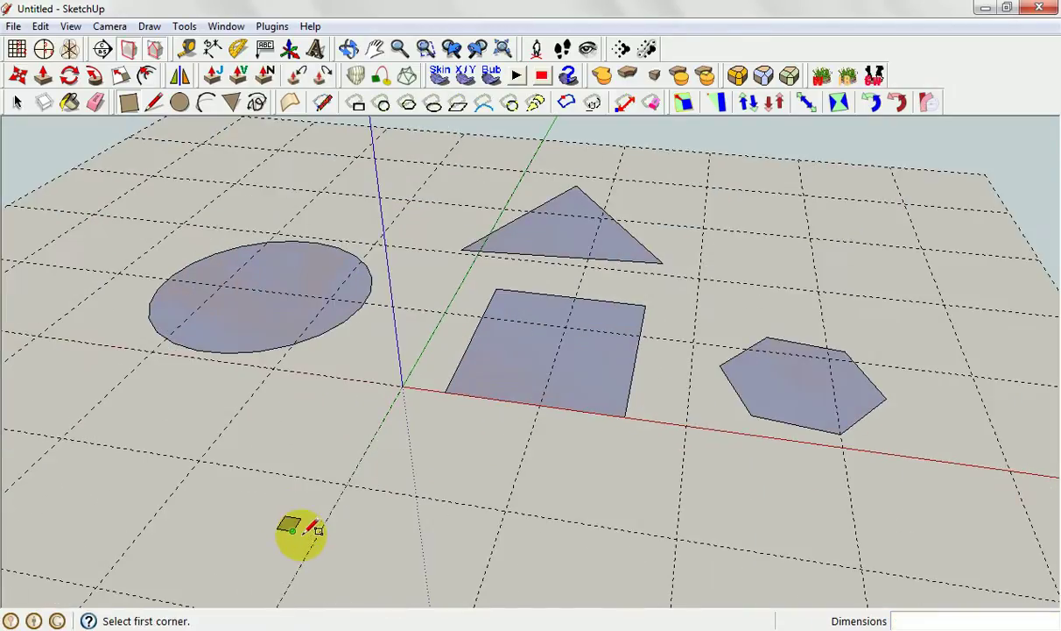
scroll(311, 525, down, 5)
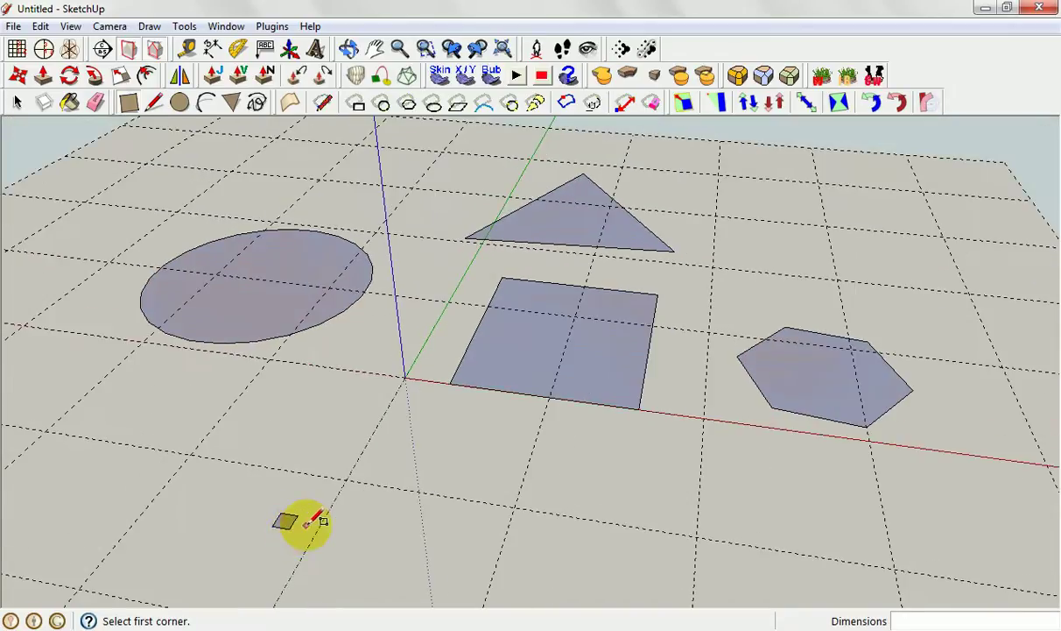
click(16, 104)
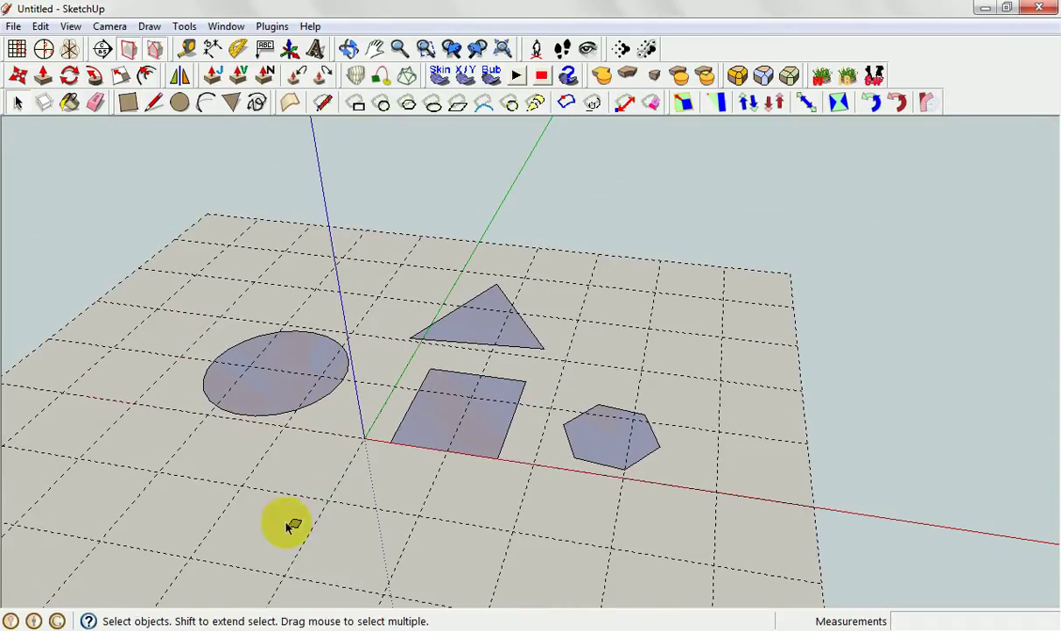
drag(274, 507, 321, 537)
Step: Delete the stray small rectangle and draw a straight-edged outline in front of the origin
key(Delete)
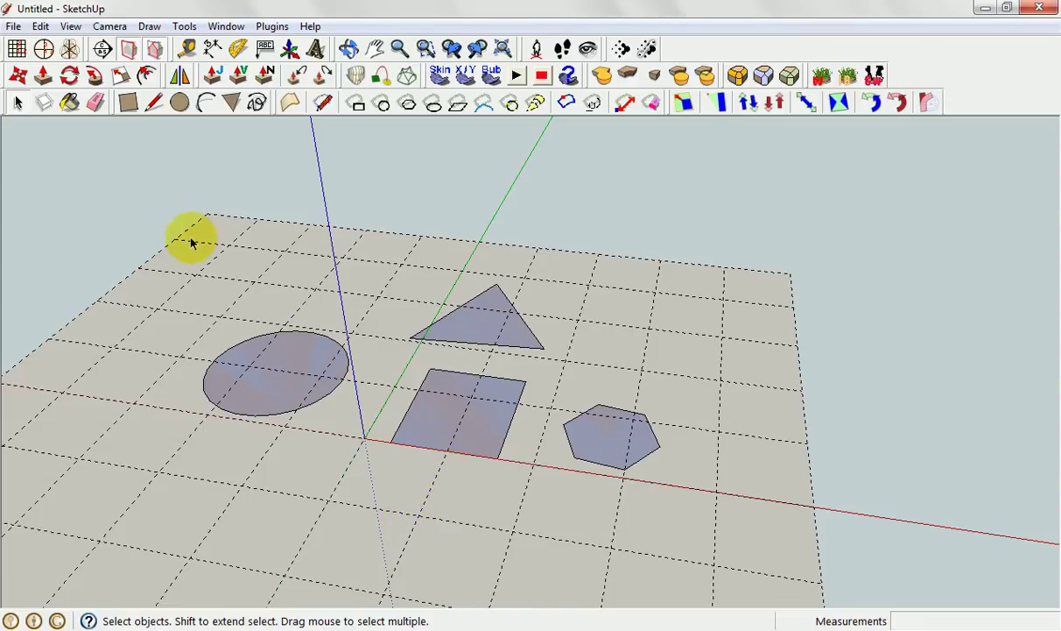
click(153, 102)
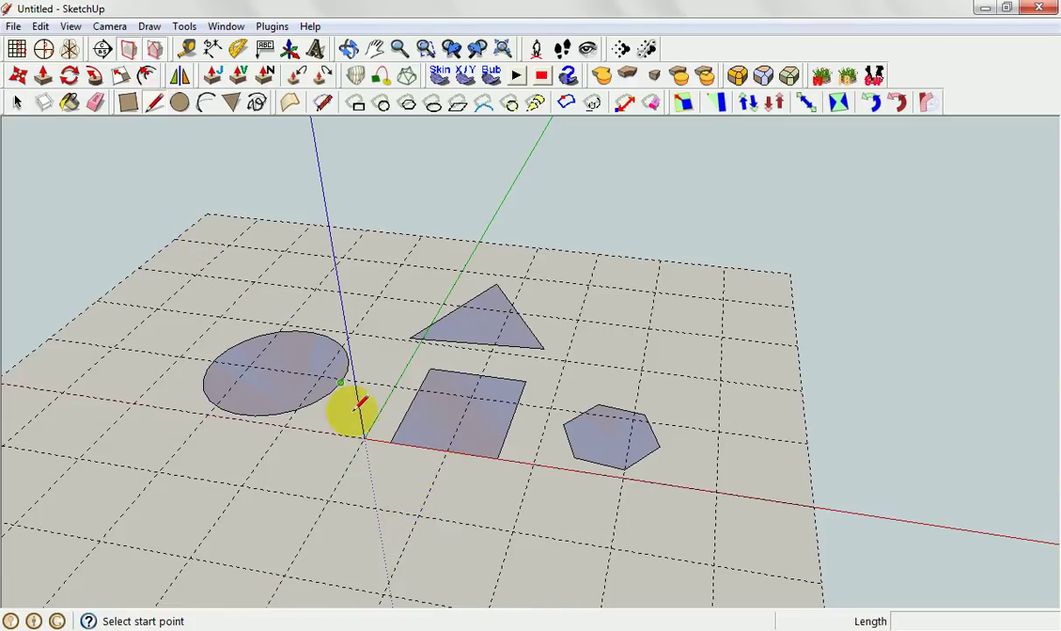
click(364, 467)
click(286, 493)
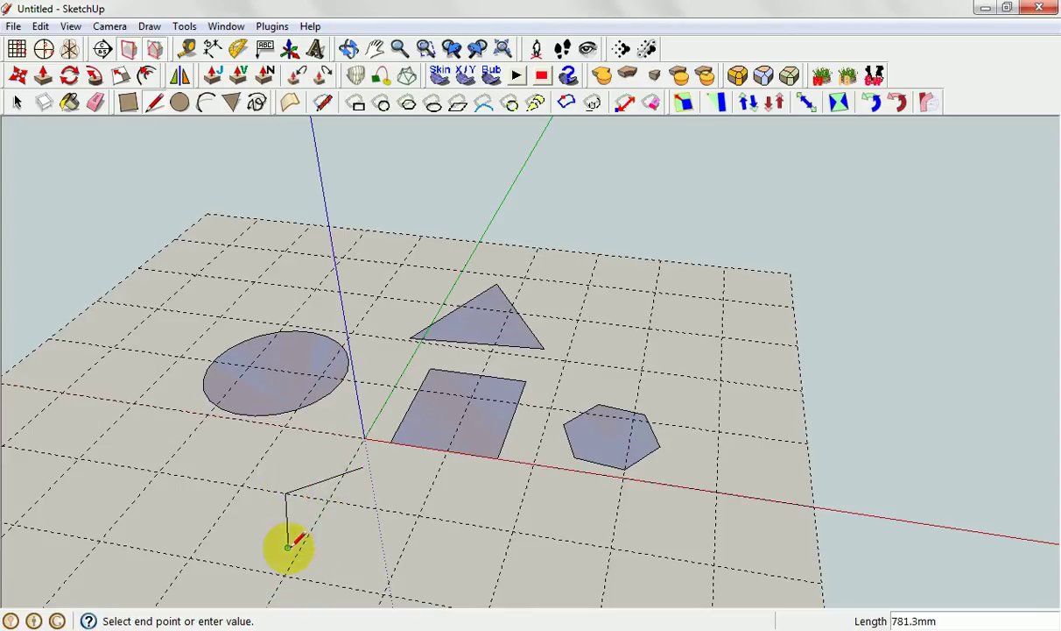
click(289, 550)
click(363, 560)
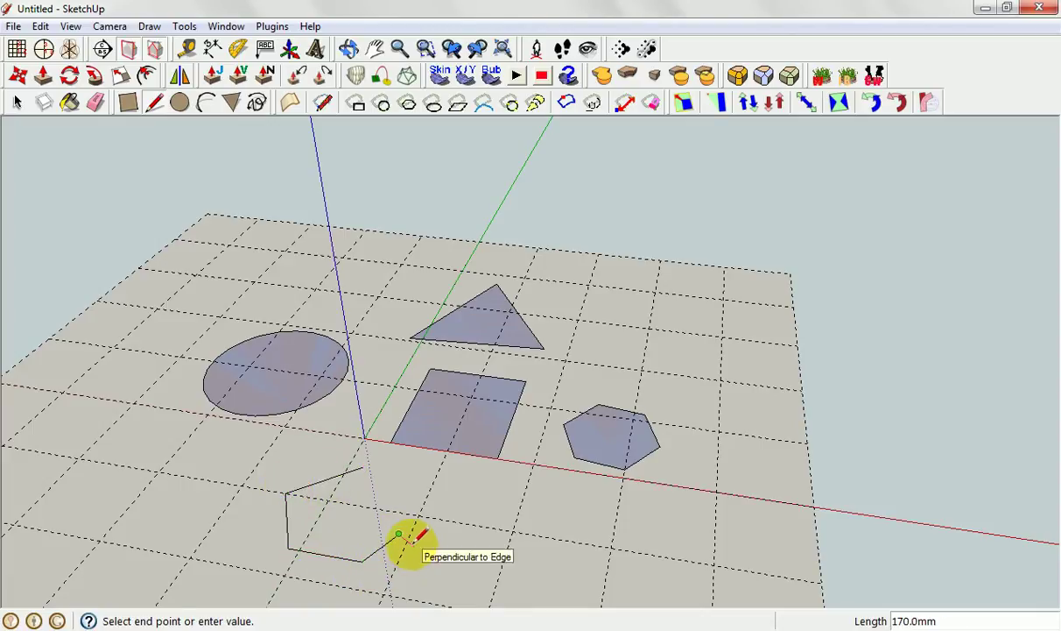
click(399, 534)
key(Escape)
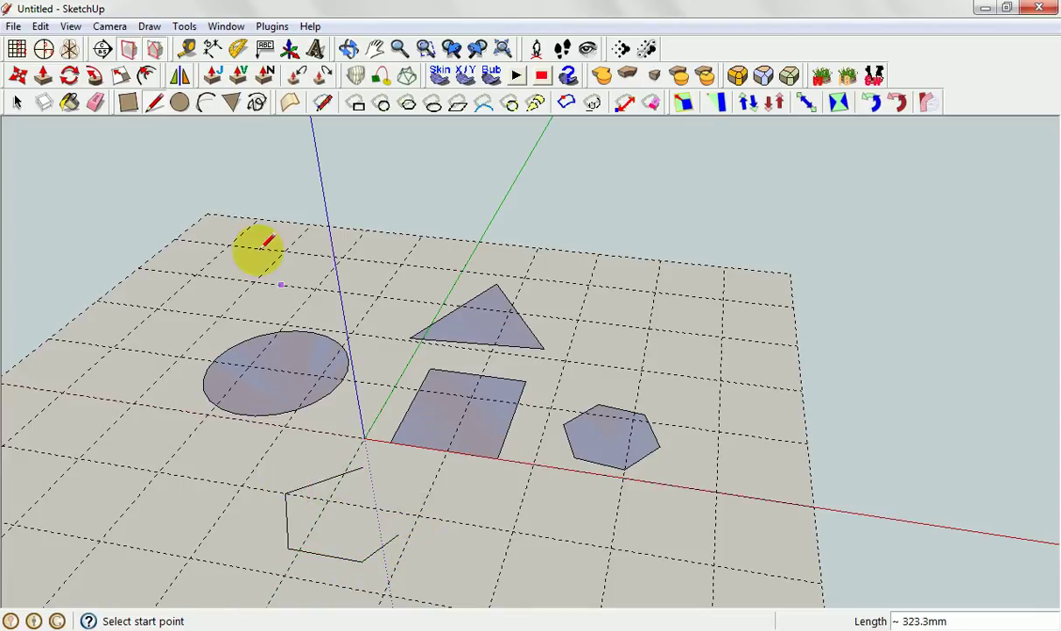
Step: Add an arc from the outline's end and close the shape with a freehand edge
click(207, 103)
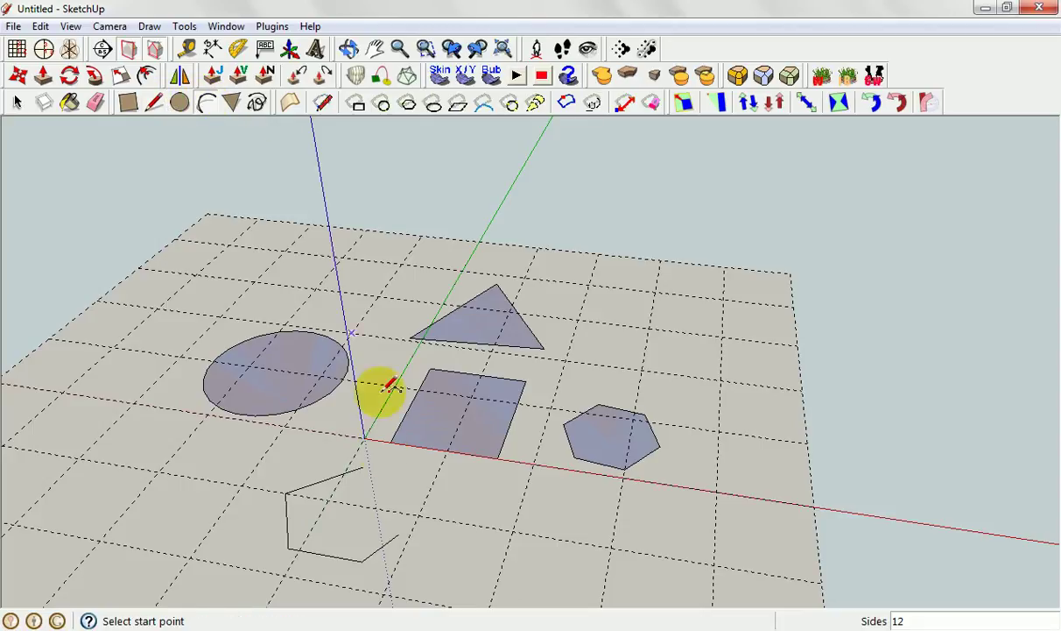
click(398, 533)
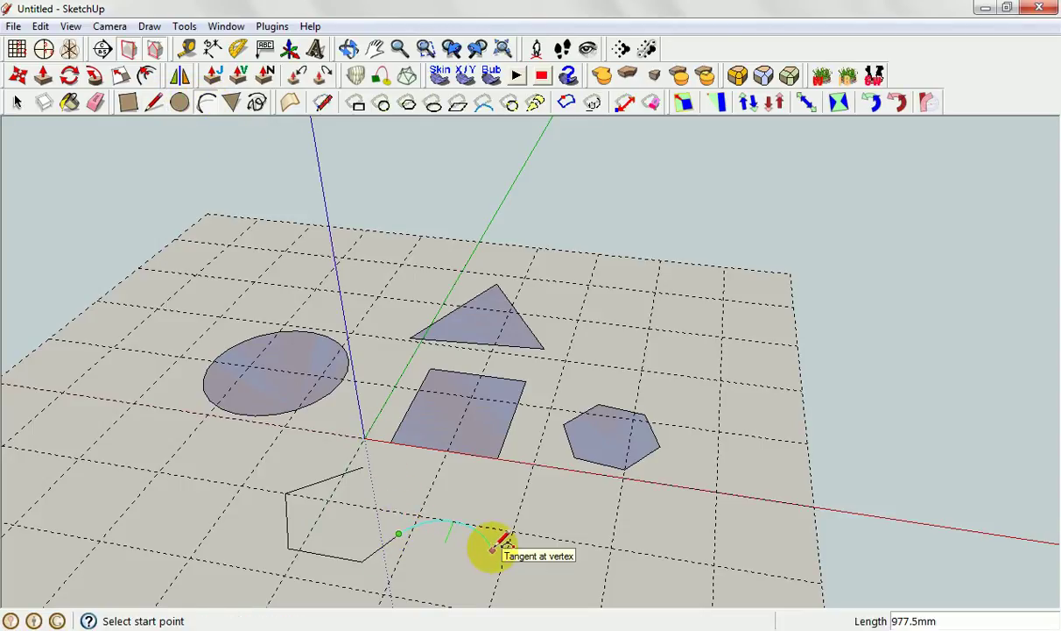
click(493, 548)
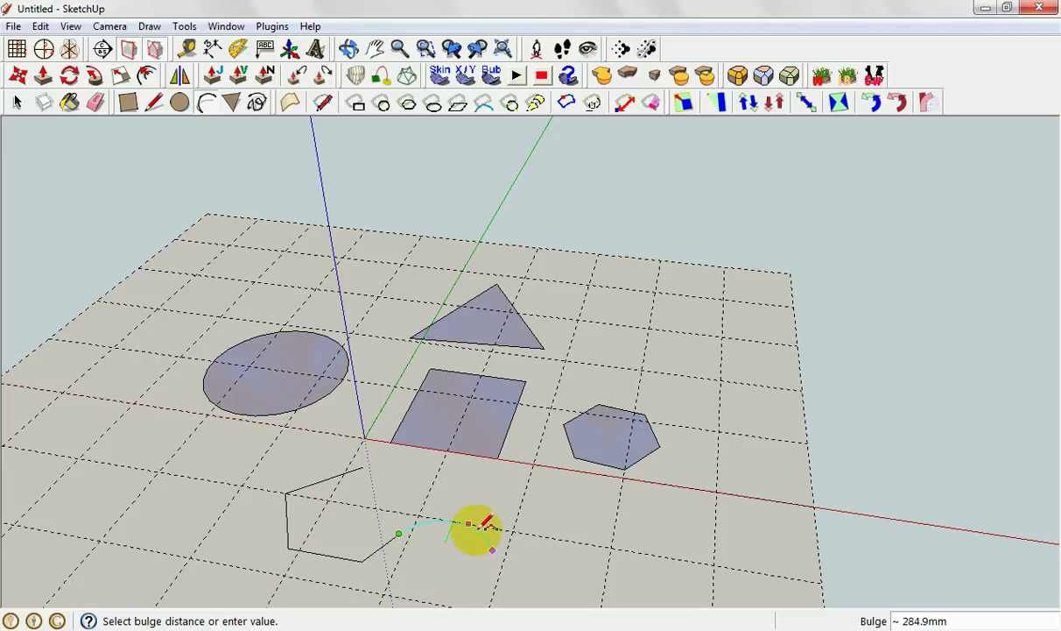
click(482, 528)
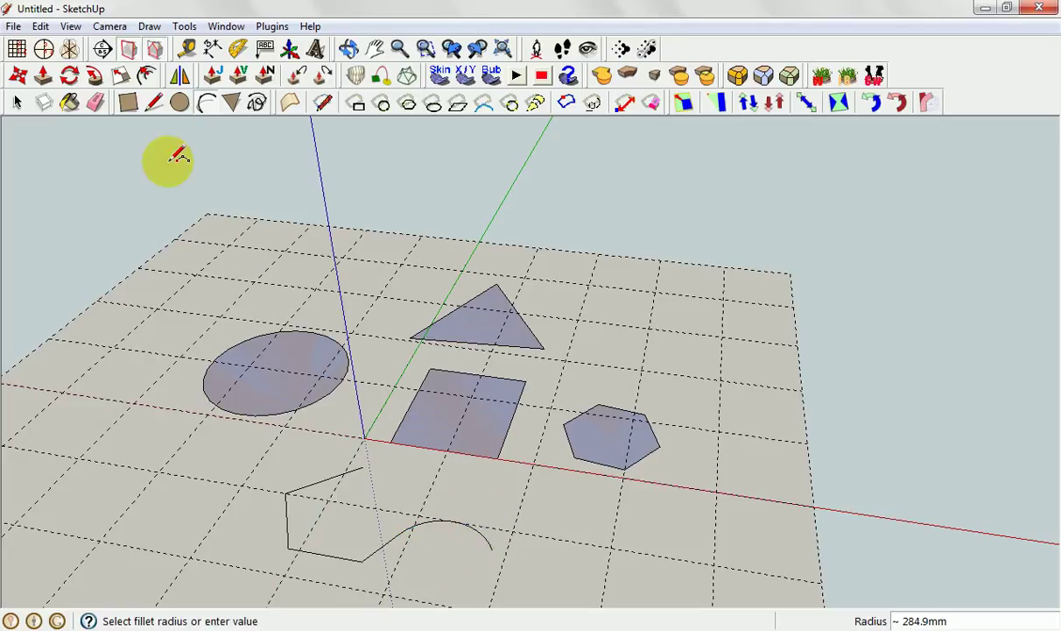
click(257, 102)
mouse_move(366, 464)
mouse_down()
mouse_move(497, 493)
mouse_move(510, 526)
mouse_move(491, 548)
mouse_up()
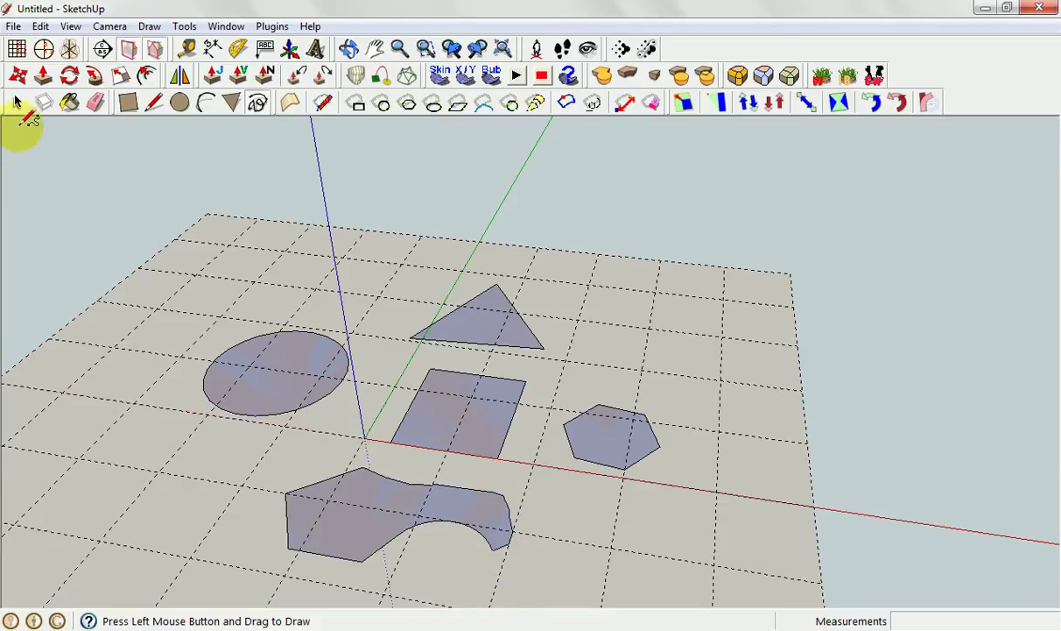
click(17, 102)
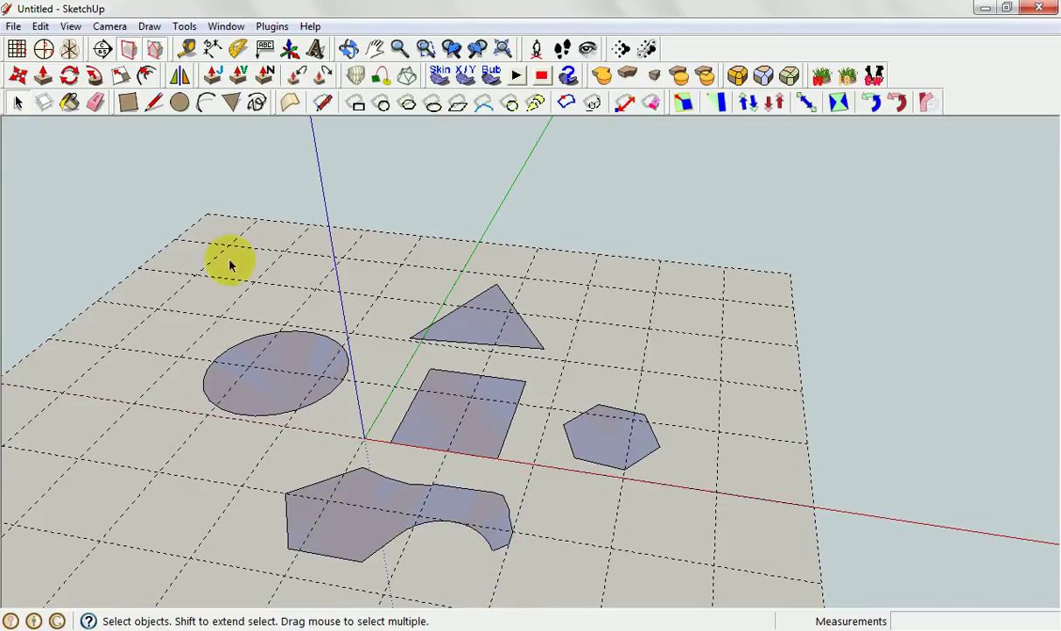
Step: Push/pull the triangle, rectangle, circle, hexagon and freeform face up into solids
click(43, 77)
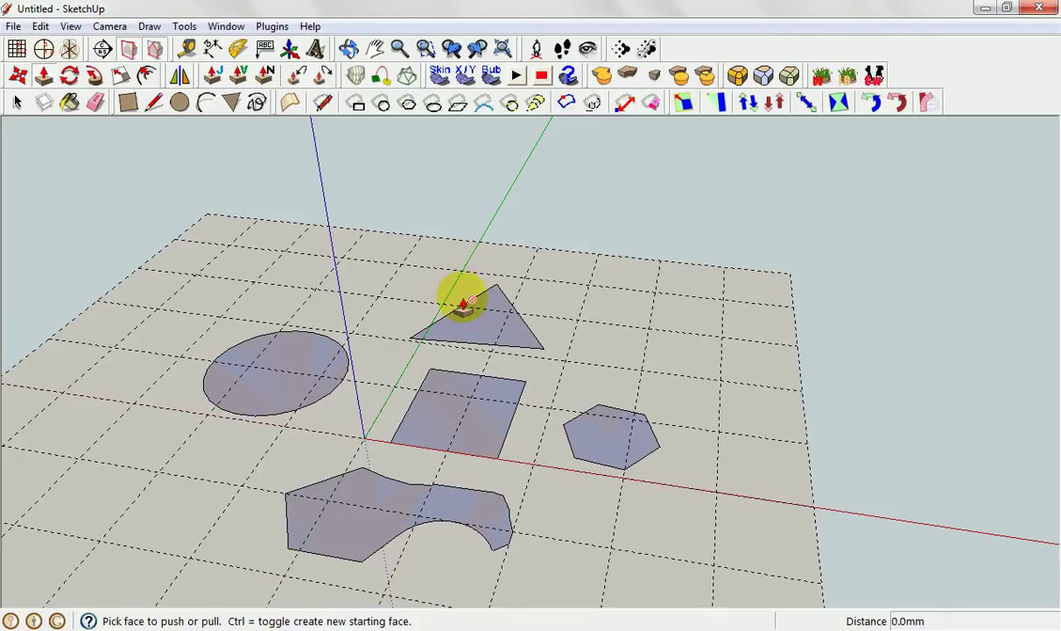
drag(481, 333, 487, 179)
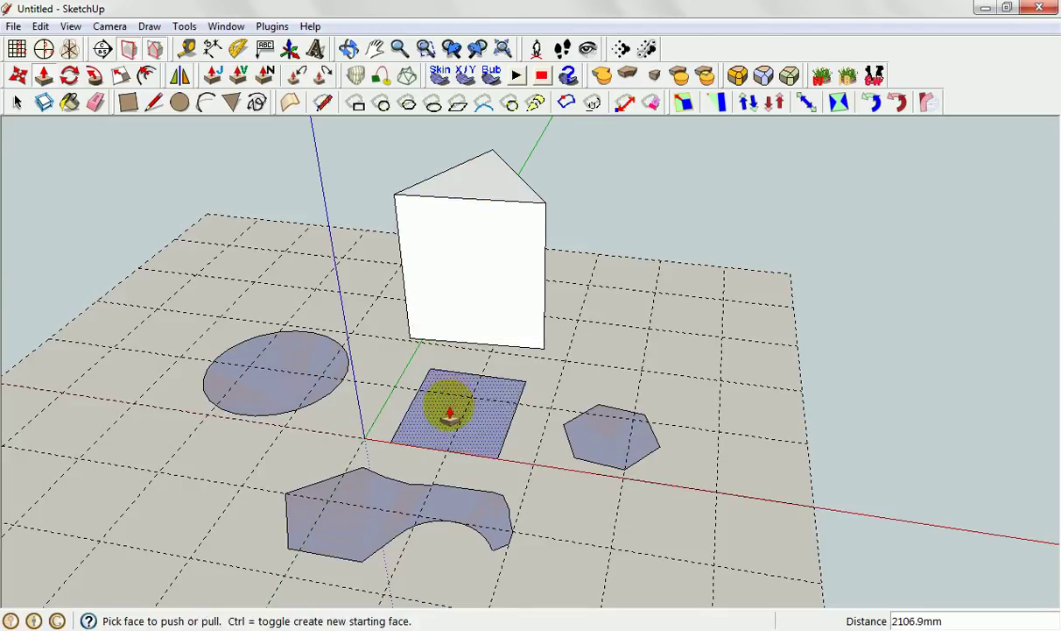
drag(443, 404, 445, 302)
drag(297, 375, 292, 317)
drag(573, 447, 611, 355)
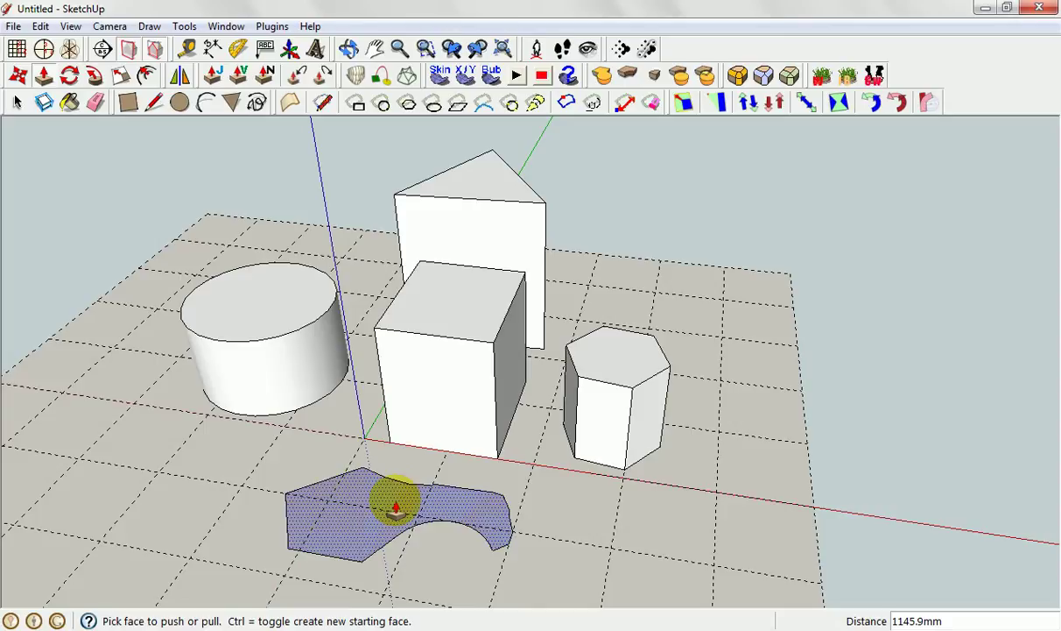
drag(396, 508, 610, 369)
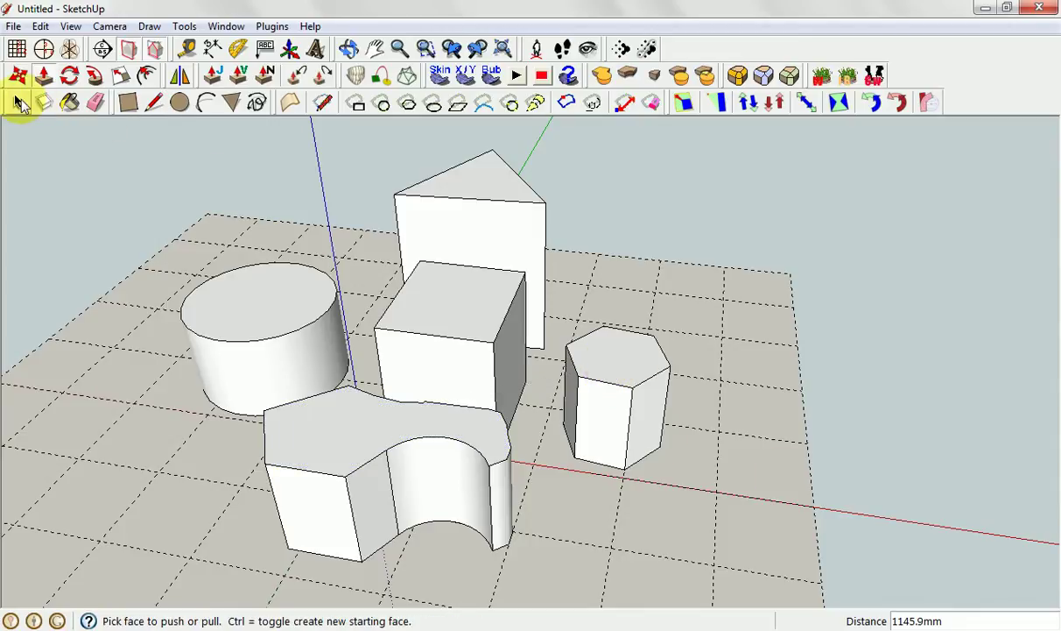
Step: Draw a circle on the cylinder's top and push it down to hollow the cylinder
click(18, 104)
middle_drag(205, 210, 263, 259)
click(180, 103)
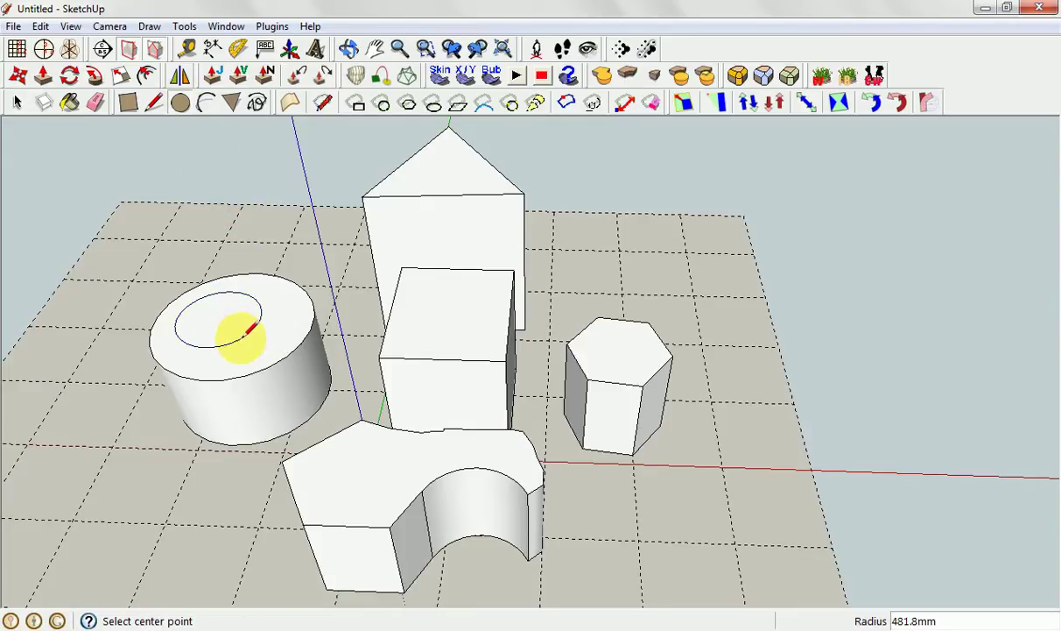
click(43, 76)
middle_drag(260, 207, 249, 291)
drag(233, 308, 272, 438)
middle_drag(261, 373, 225, 268)
middle_drag(339, 289, 332, 325)
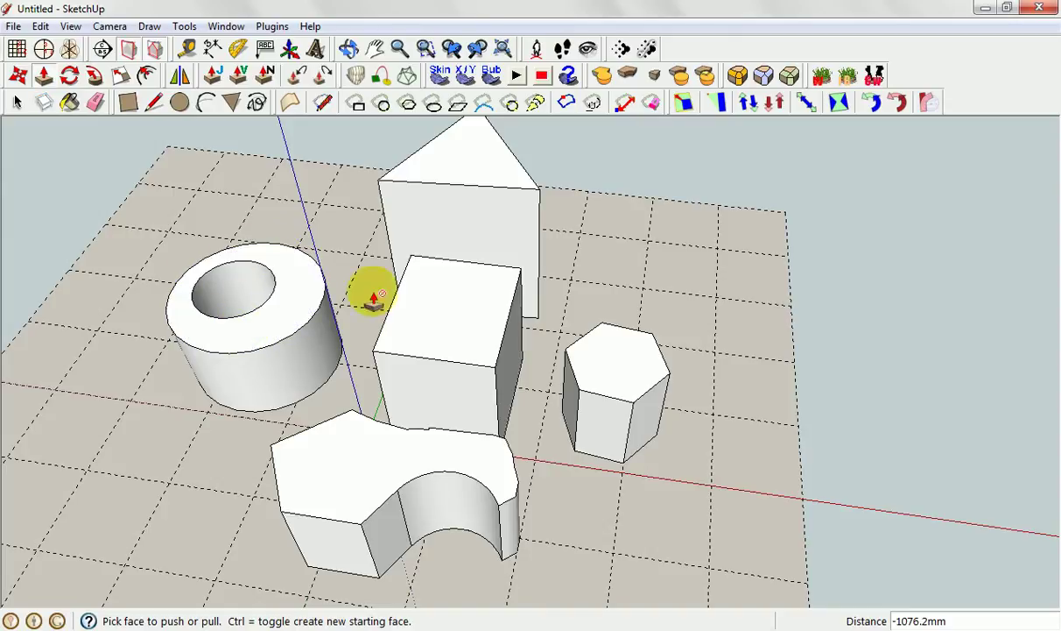
scroll(574, 279, up, 2)
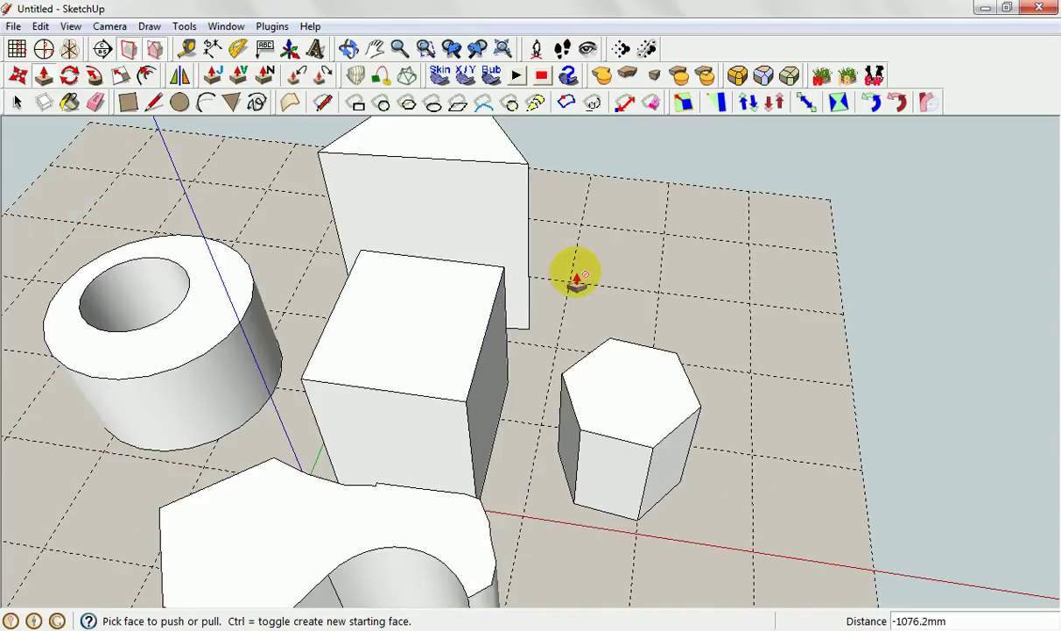
scroll(568, 273, down, 4)
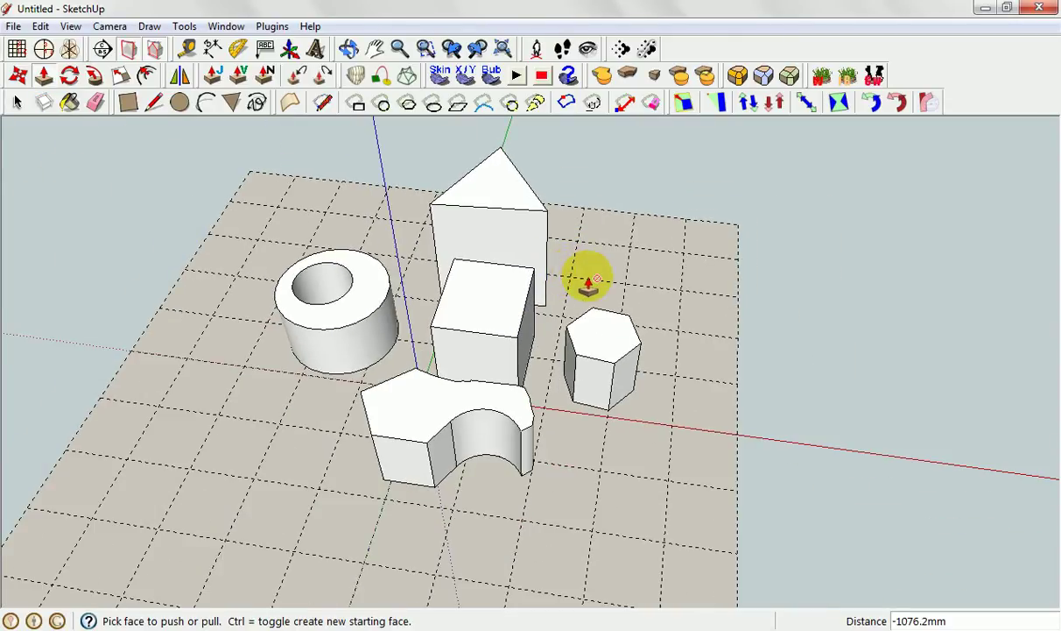
mouse_move(589, 282)
middle_down()
mouse_move(571, 299)
mouse_move(346, 296)
middle_up()
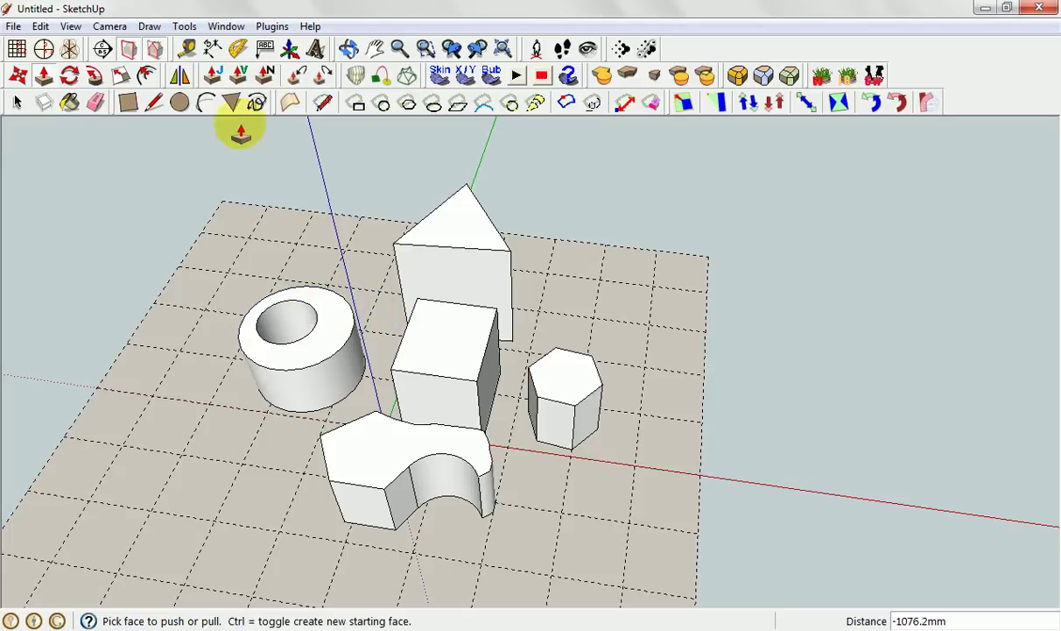
Step: Draw a square on the central box's top and raise it into a small cube
click(128, 102)
click(430, 317)
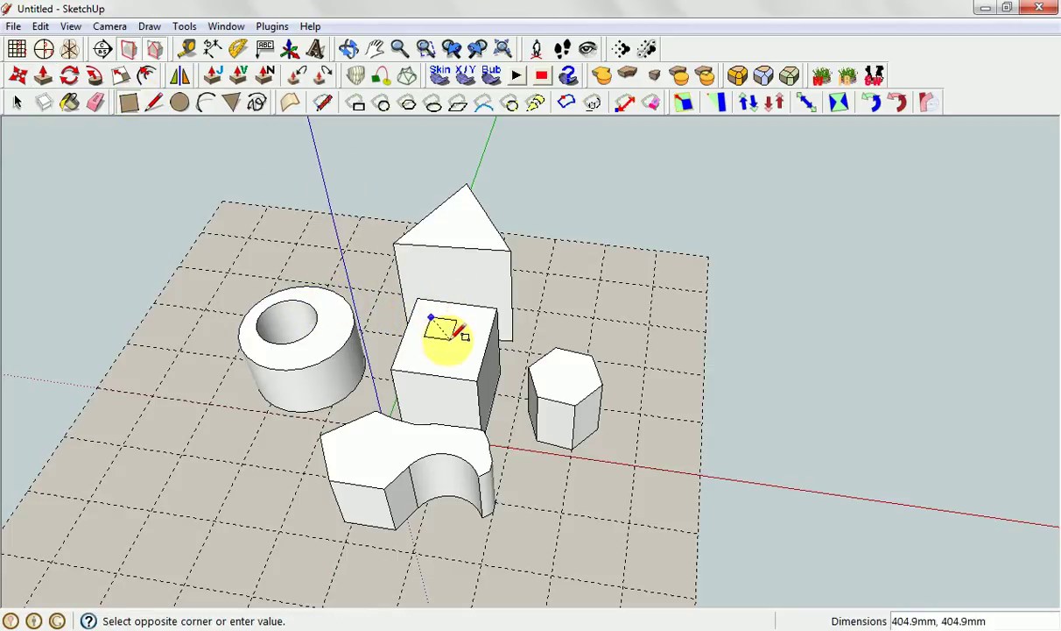
click(474, 349)
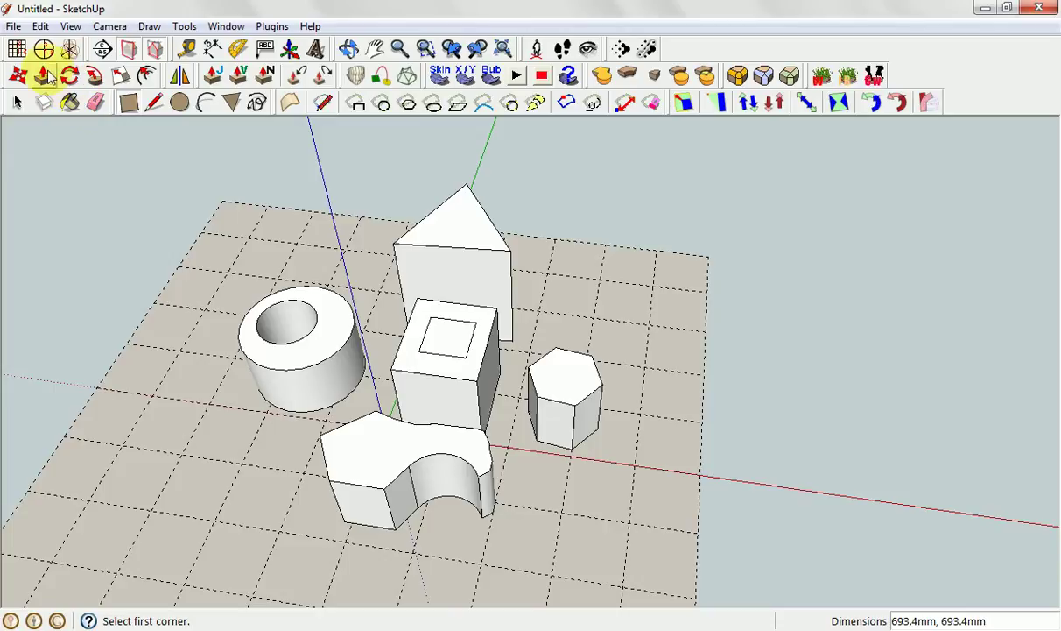
click(43, 76)
drag(464, 346, 455, 292)
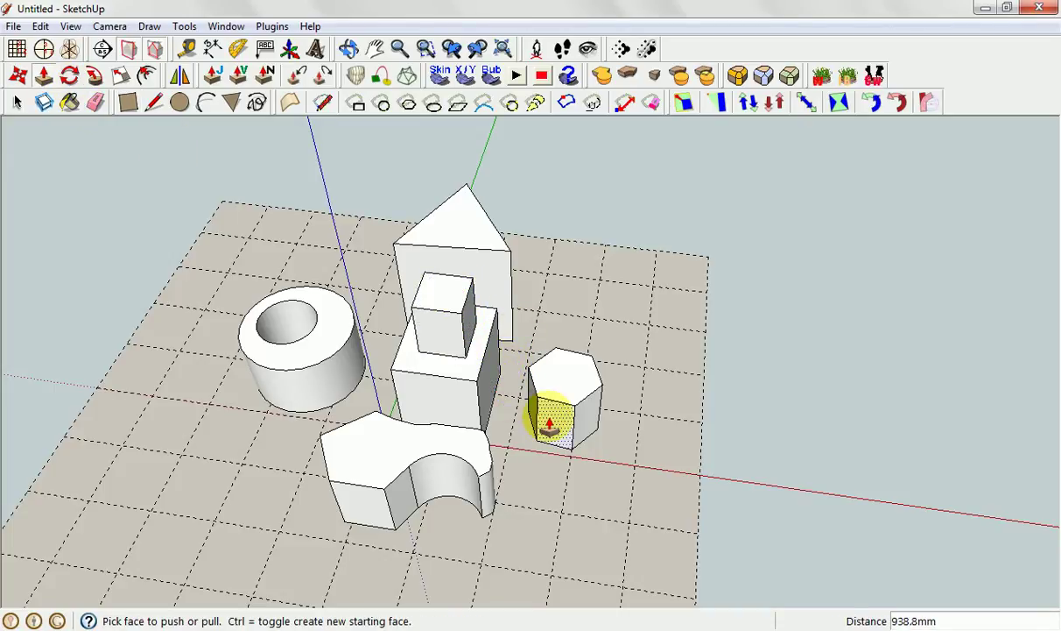
Step: Pull out faces of the arch piece, box, tall triangular prism and hexagonal prism
drag(362, 506, 348, 540)
drag(429, 403, 430, 412)
mouse_move(509, 271)
mouse_down()
mouse_move(481, 245)
mouse_move(517, 270)
mouse_up()
middle_drag(517, 270, 350, 190)
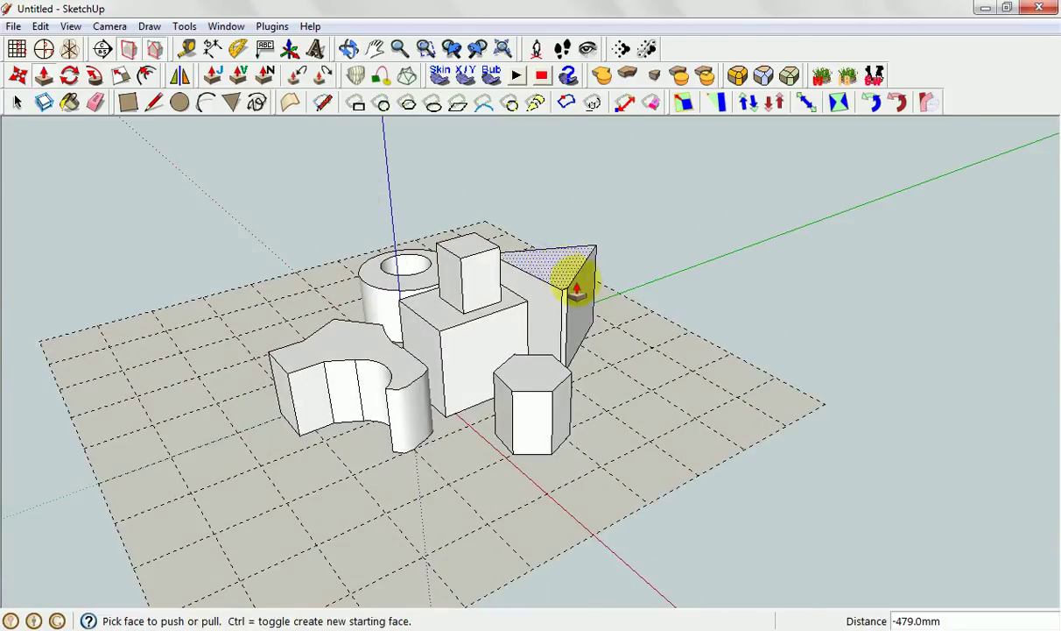
drag(576, 285, 639, 368)
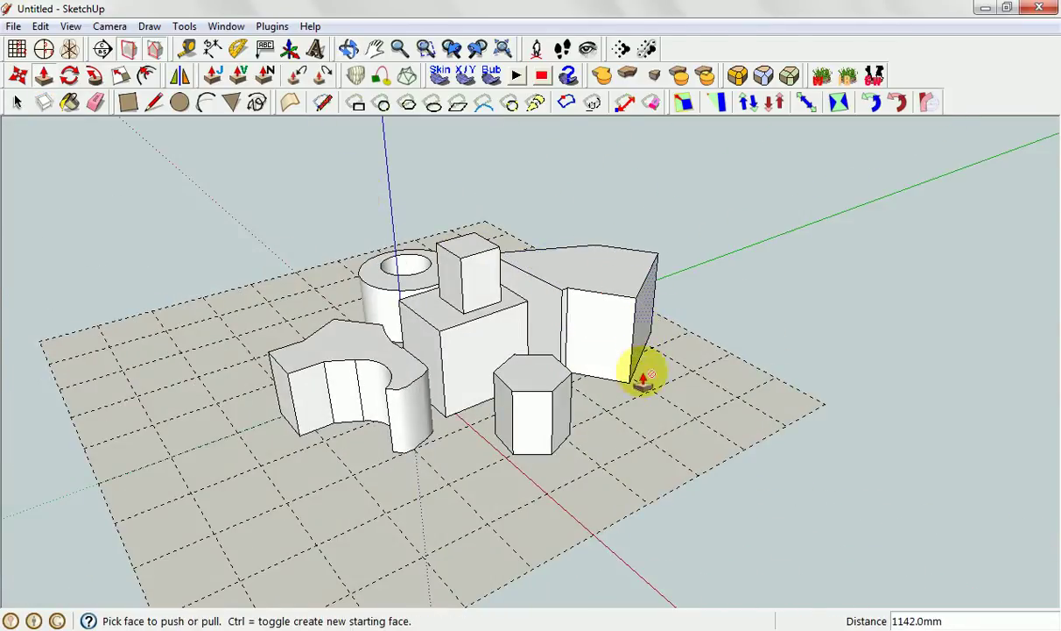
click(573, 413)
click(615, 426)
click(502, 408)
click(465, 429)
middle_drag(464, 429, 577, 517)
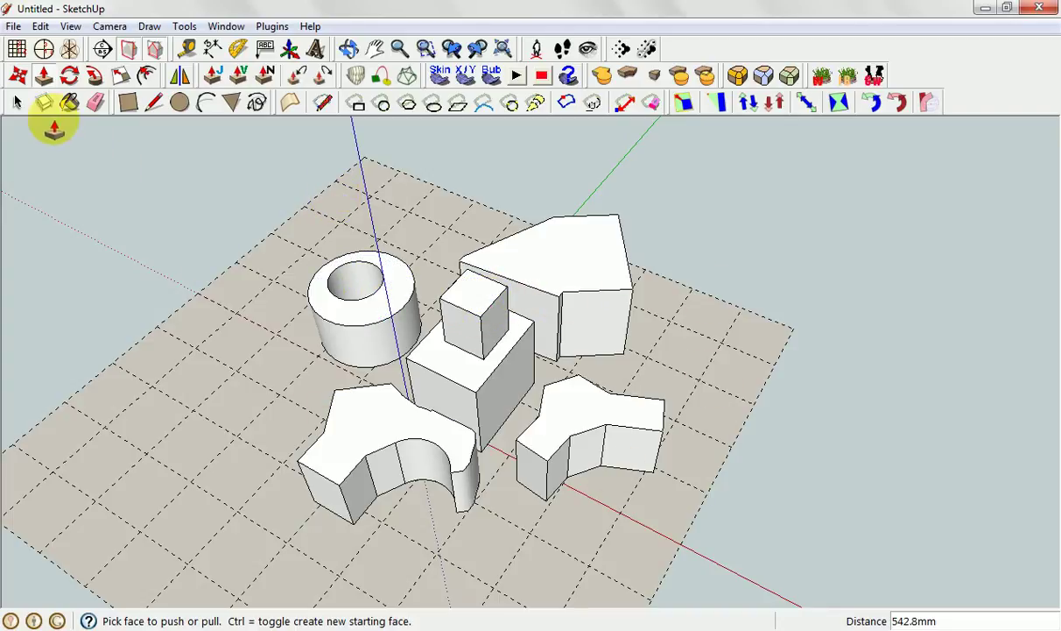
Step: Place 3D text 'Mr Laws' in Malgun Gothic Bold on top of the freeform block
click(16, 104)
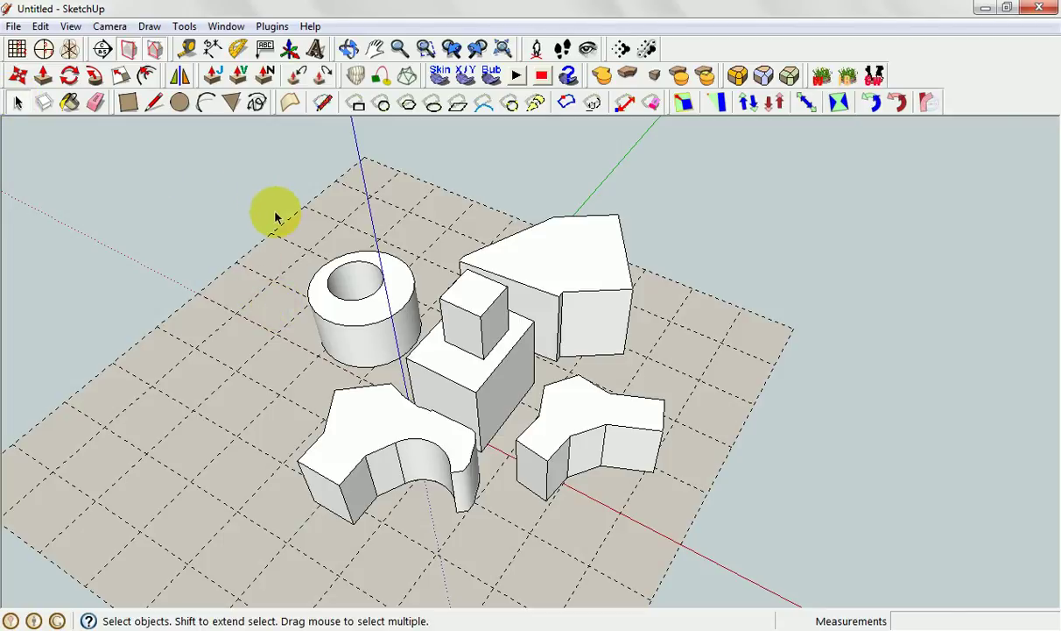
click(316, 51)
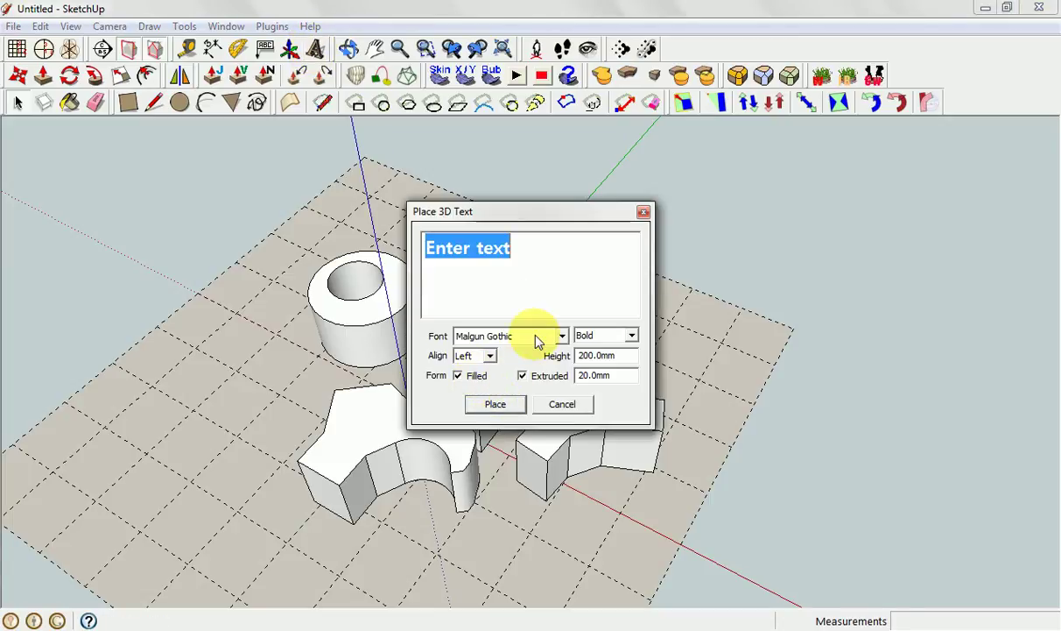
text(Mr Laws)
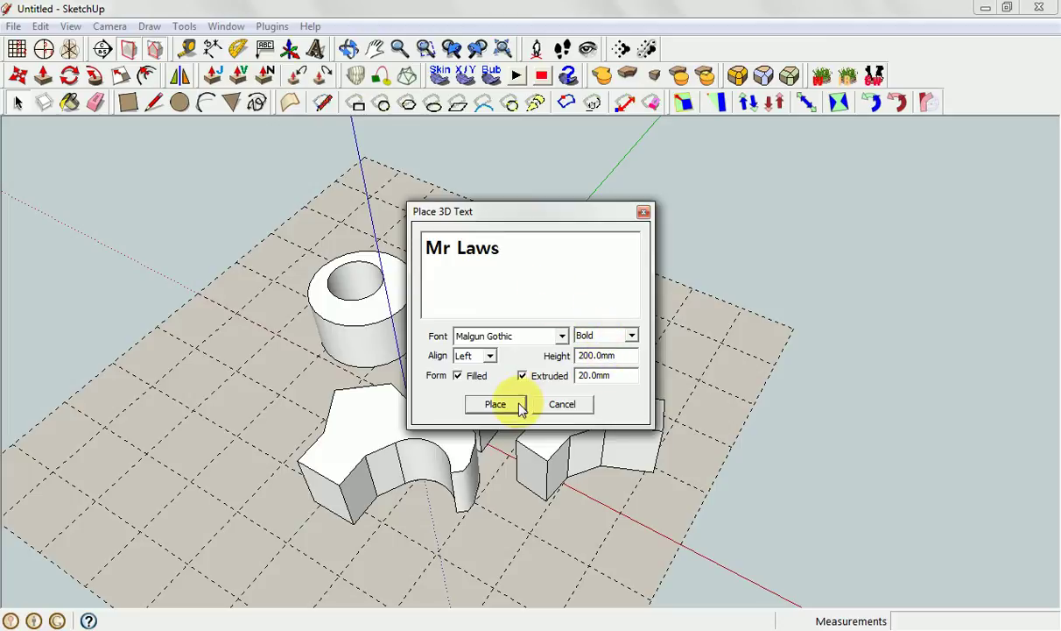
click(560, 337)
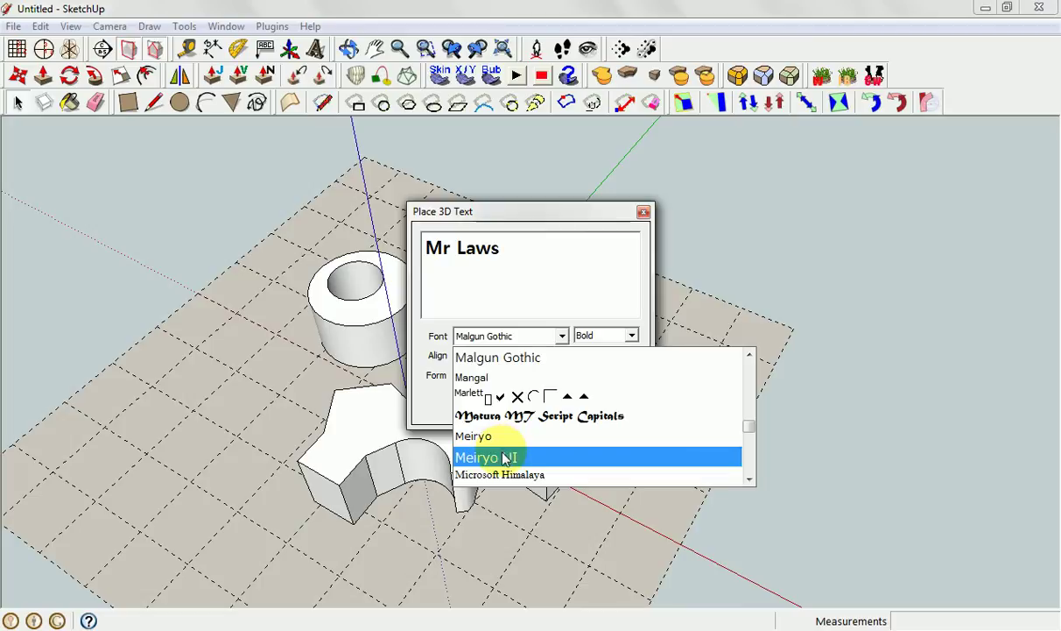
click(499, 358)
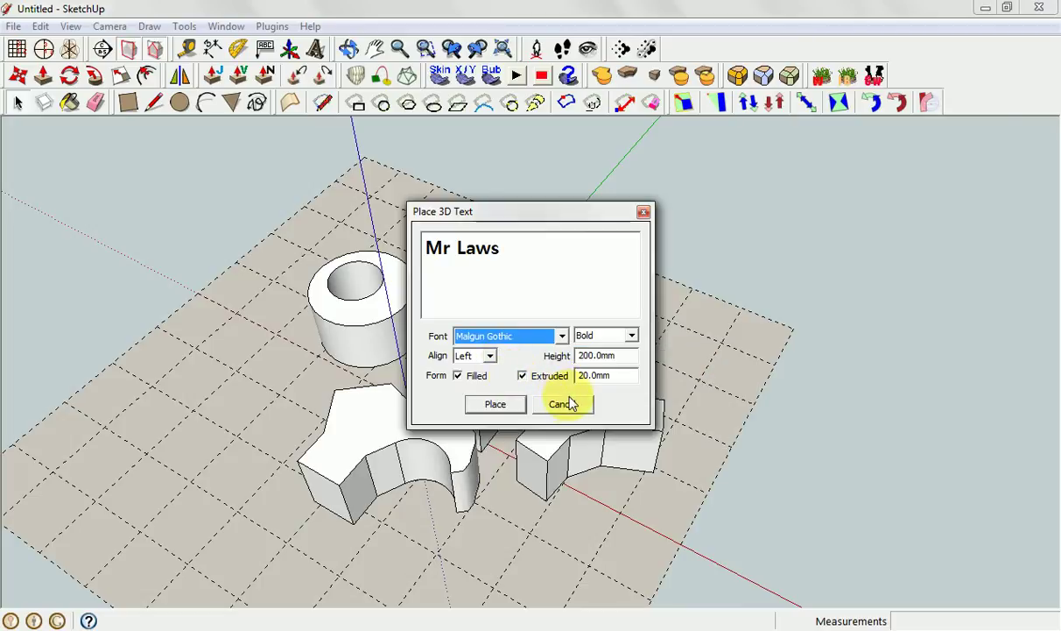
click(494, 404)
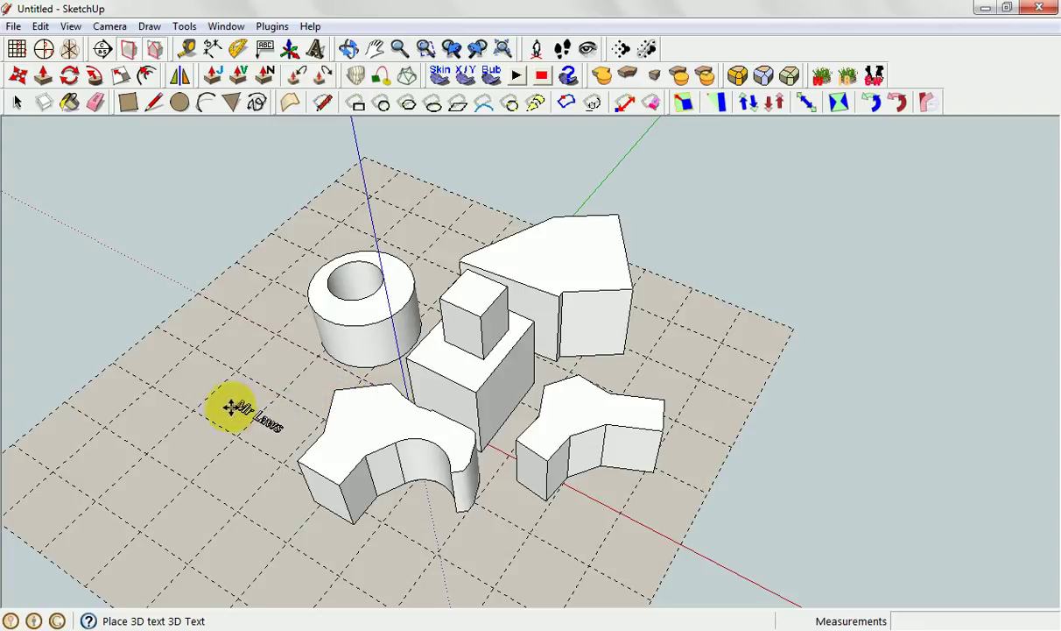
click(344, 404)
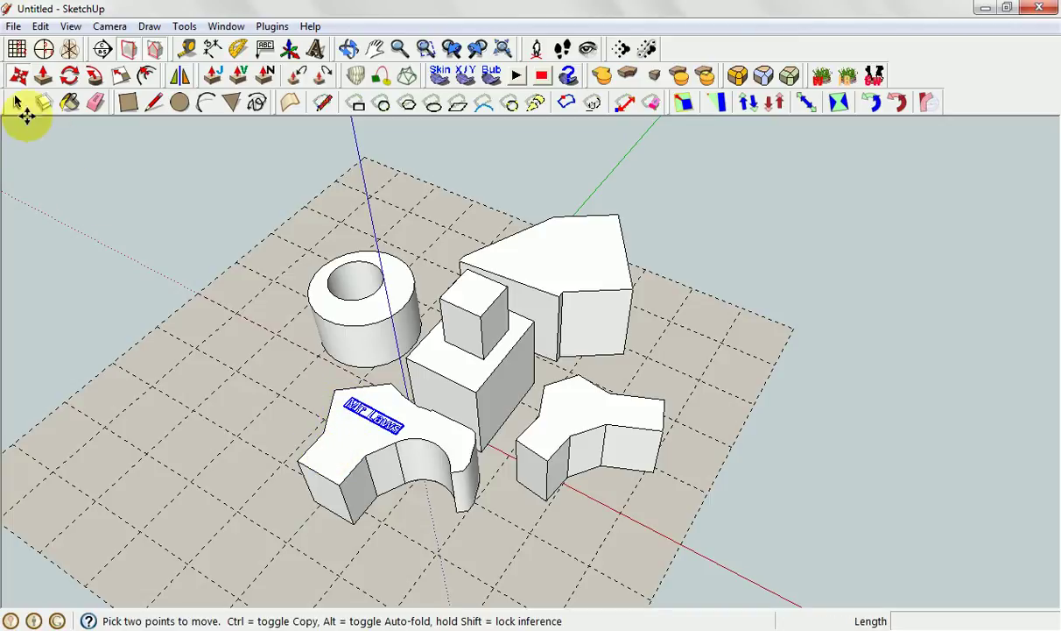
click(17, 104)
middle_drag(220, 366, 635, 341)
click(692, 464)
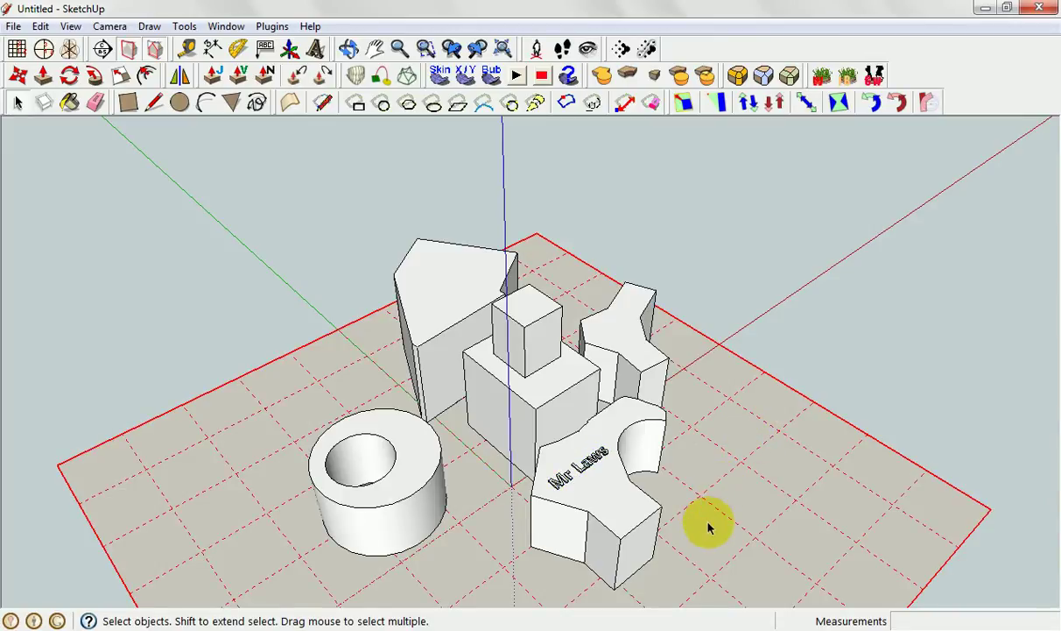
Step: Delete the ground workplane from its right-click menu, then orbit around the solids
right_click(748, 465)
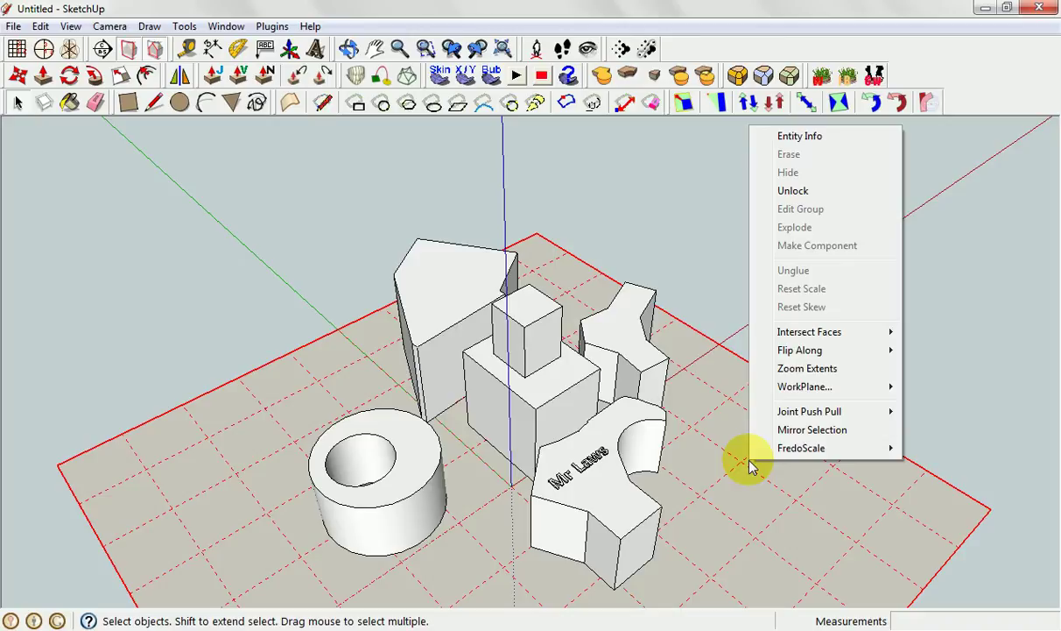
mouse_move(755, 387)
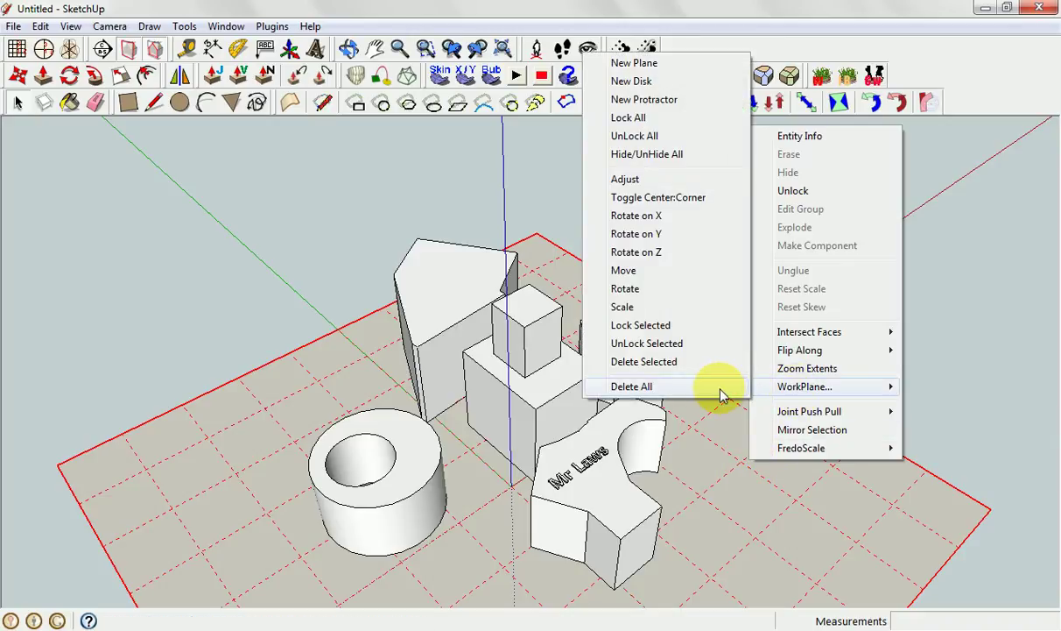
click(720, 387)
middle_drag(775, 488, 740, 508)
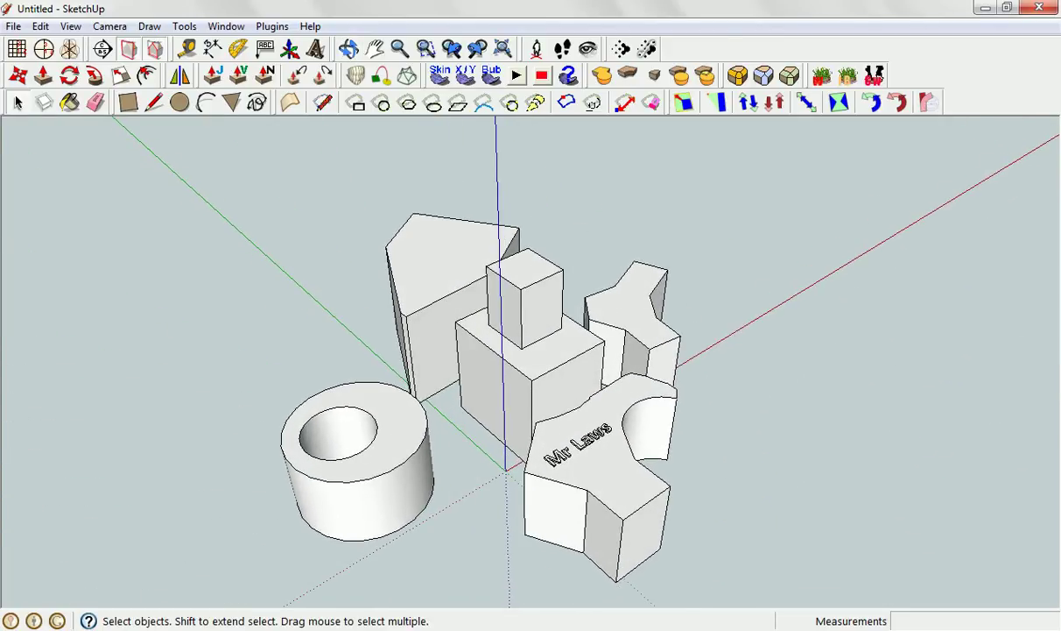
right_click(561, 623)
click(686, 548)
middle_drag(686, 548, 742, 491)
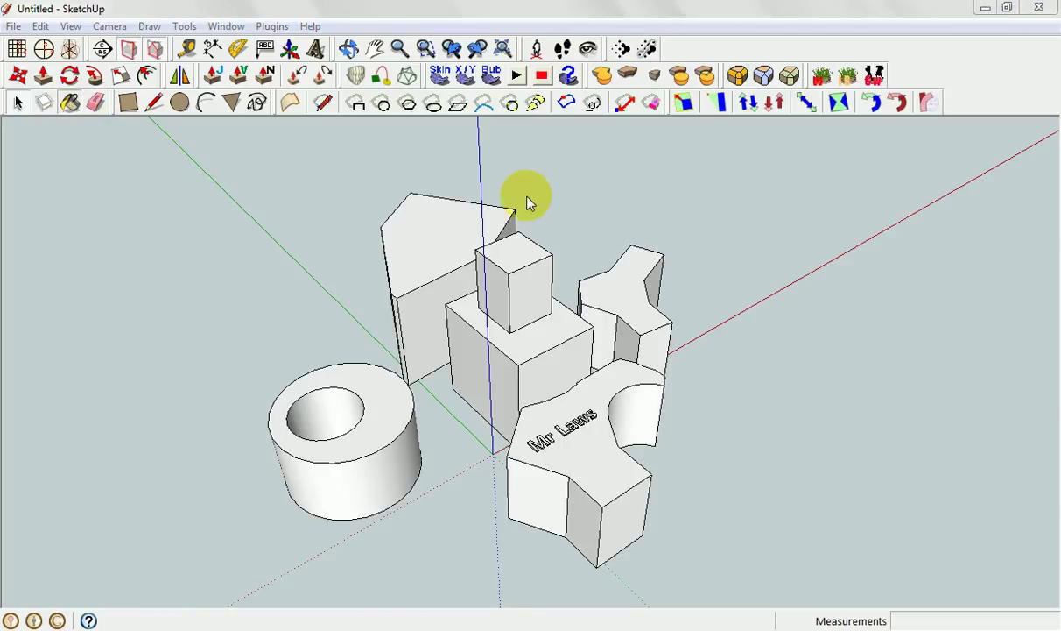
Step: With the Paint Bucket, paint the small cube's front, top and left faces MediumVioletRed
key(b)
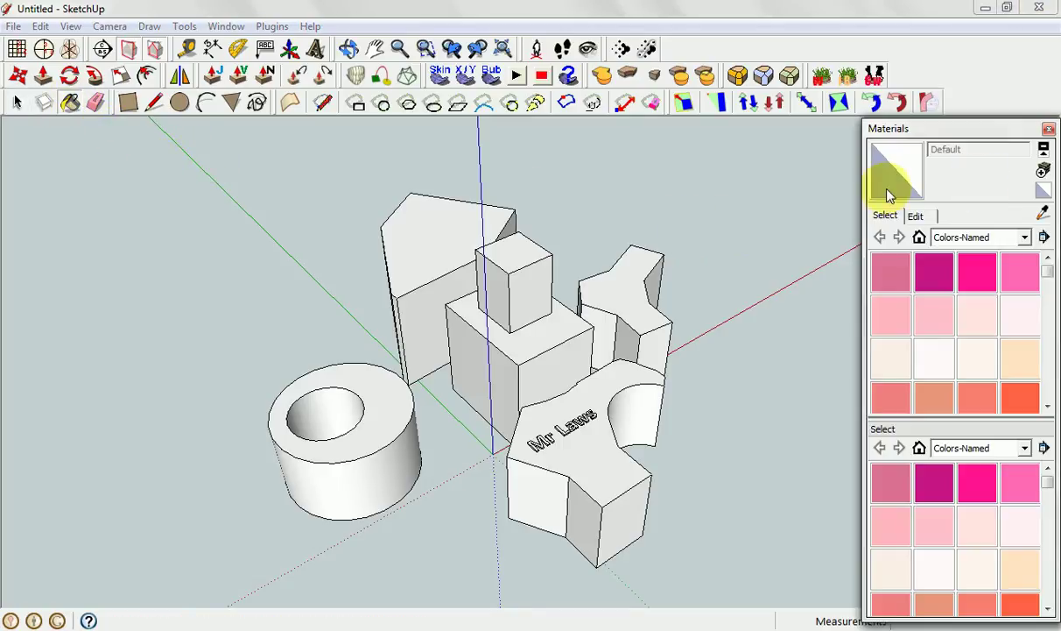
click(937, 272)
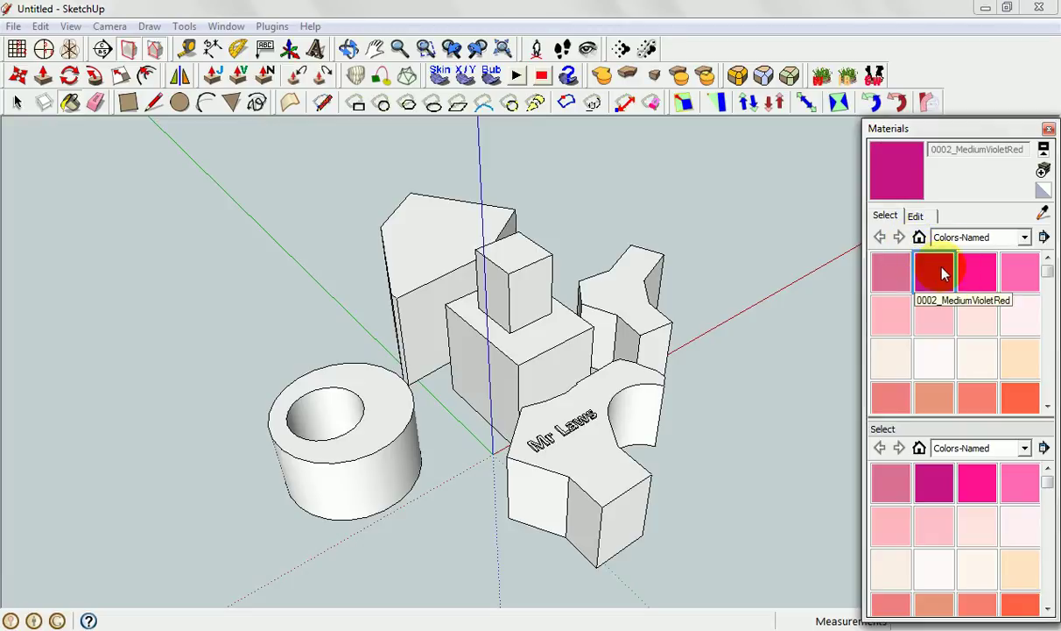
click(529, 282)
click(532, 248)
click(488, 280)
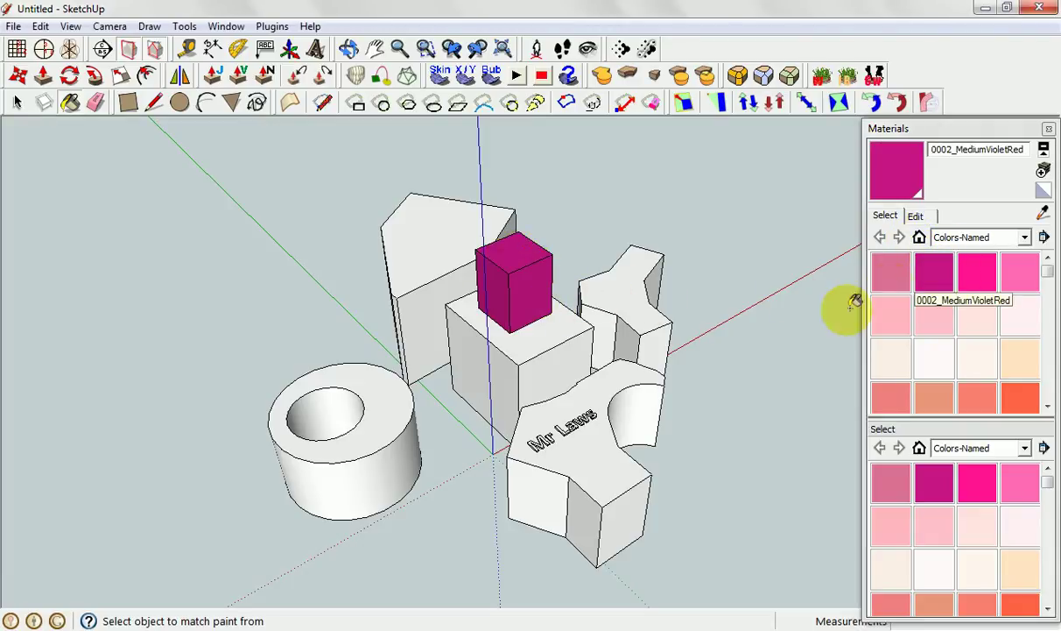
Step: Paint the Y-shaped block's top DeepPink and the central box's front face DarkSalmon
click(974, 270)
click(629, 287)
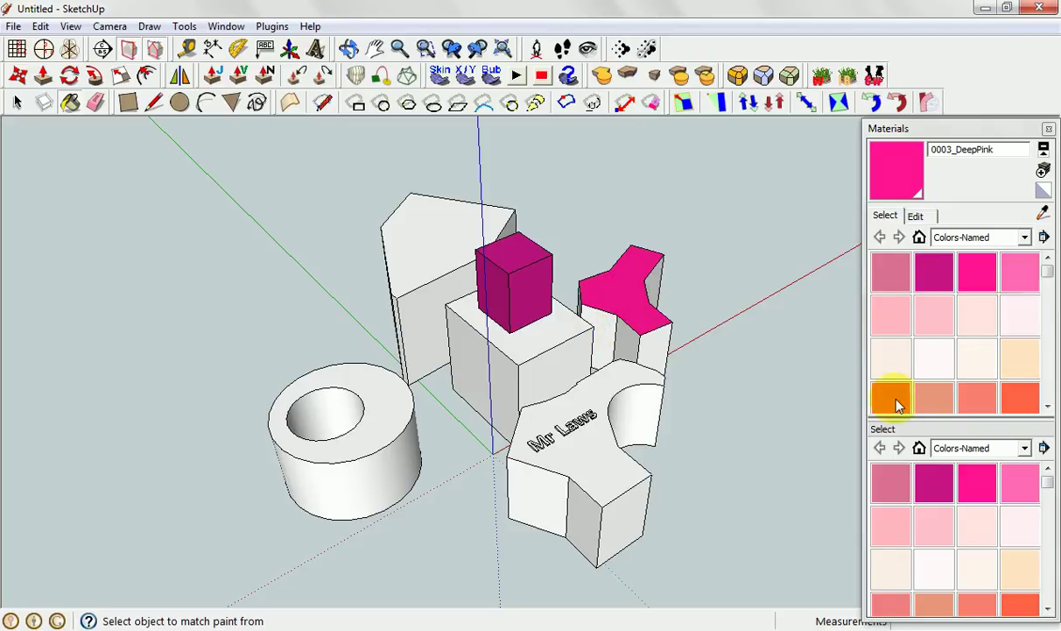
click(933, 398)
click(562, 360)
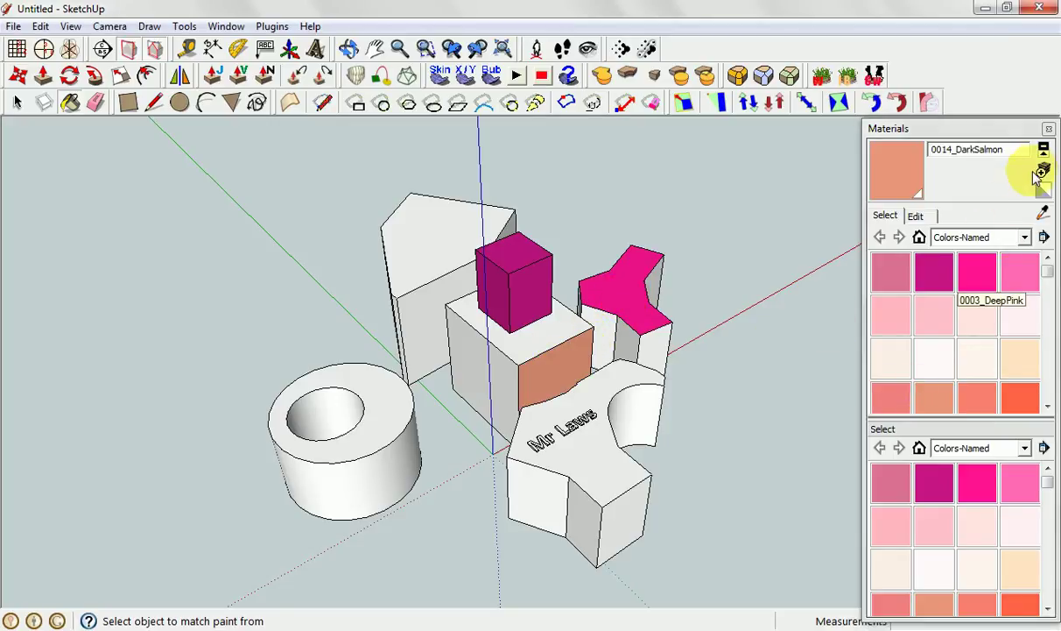
Step: Clad the central block's left and front sides in Brick_Antique and its top in Brick_Pavers_Modular
click(1024, 237)
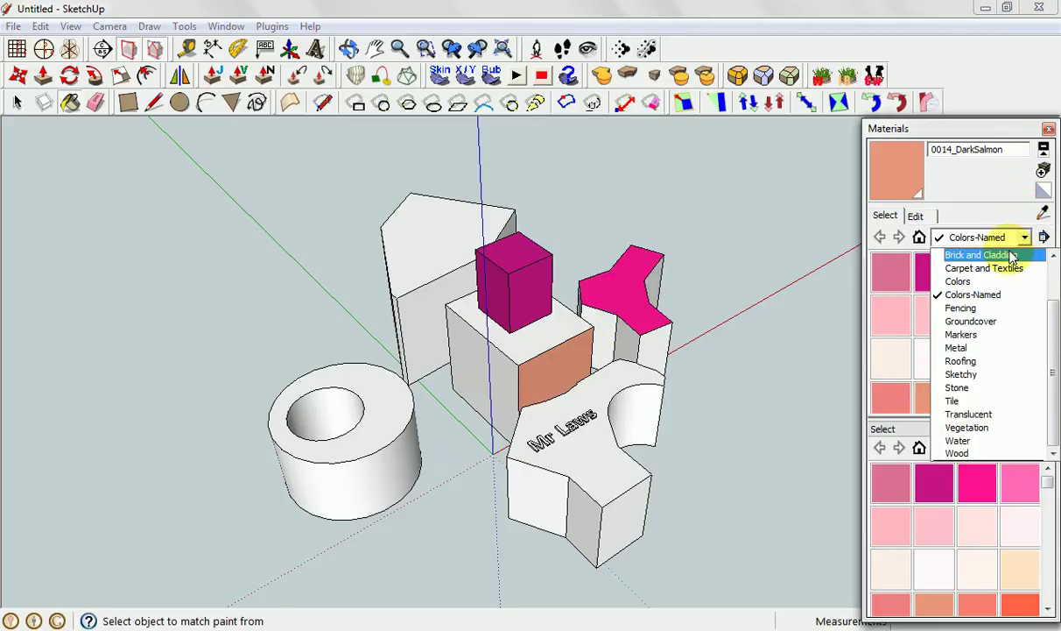
click(981, 255)
click(890, 272)
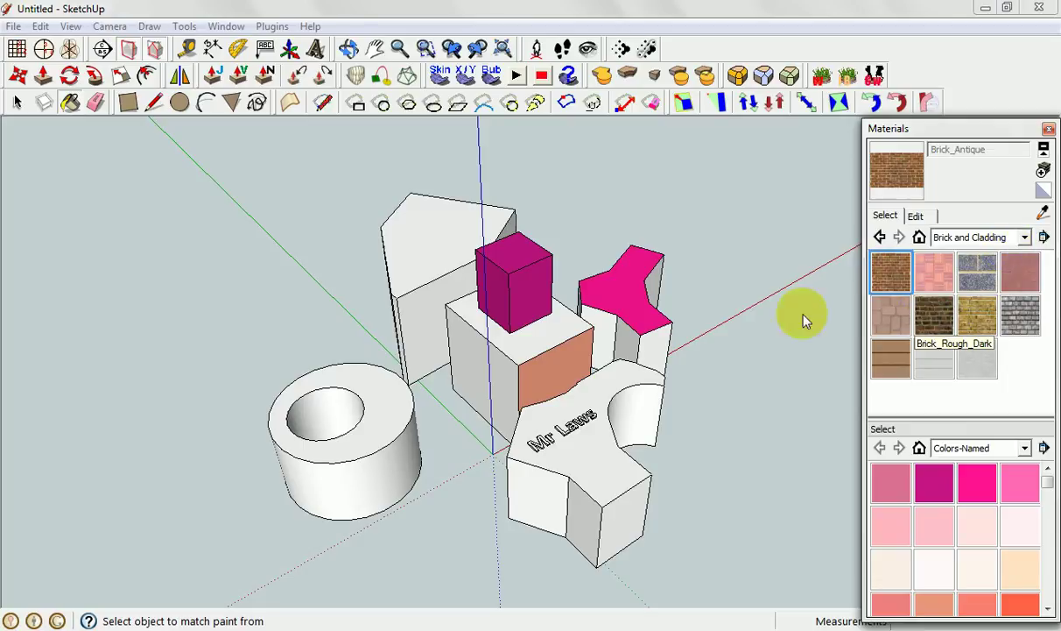
click(517, 368)
click(547, 368)
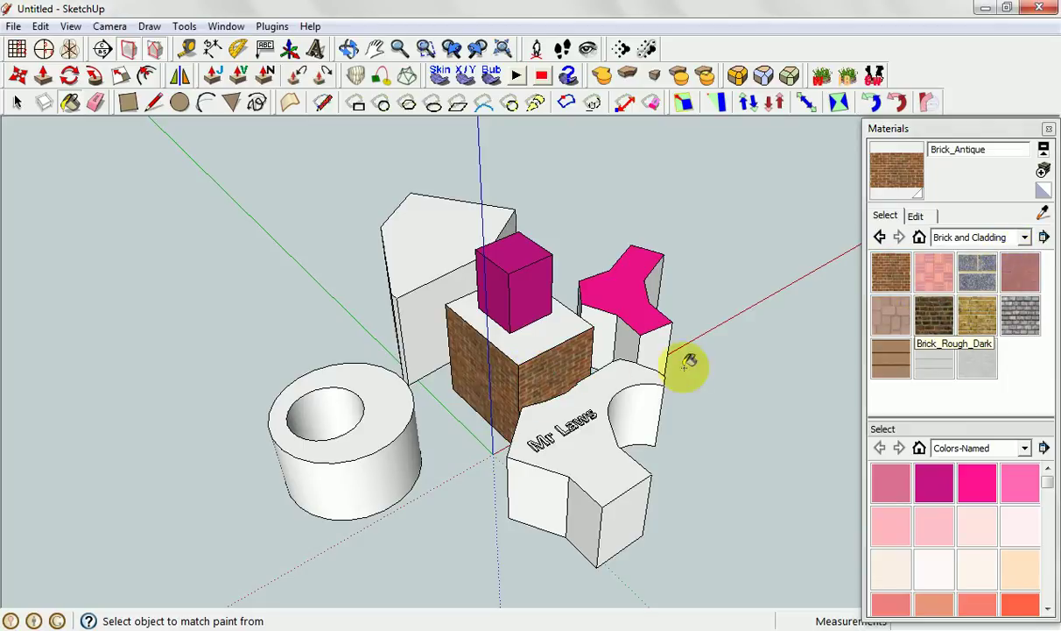
click(891, 316)
click(560, 326)
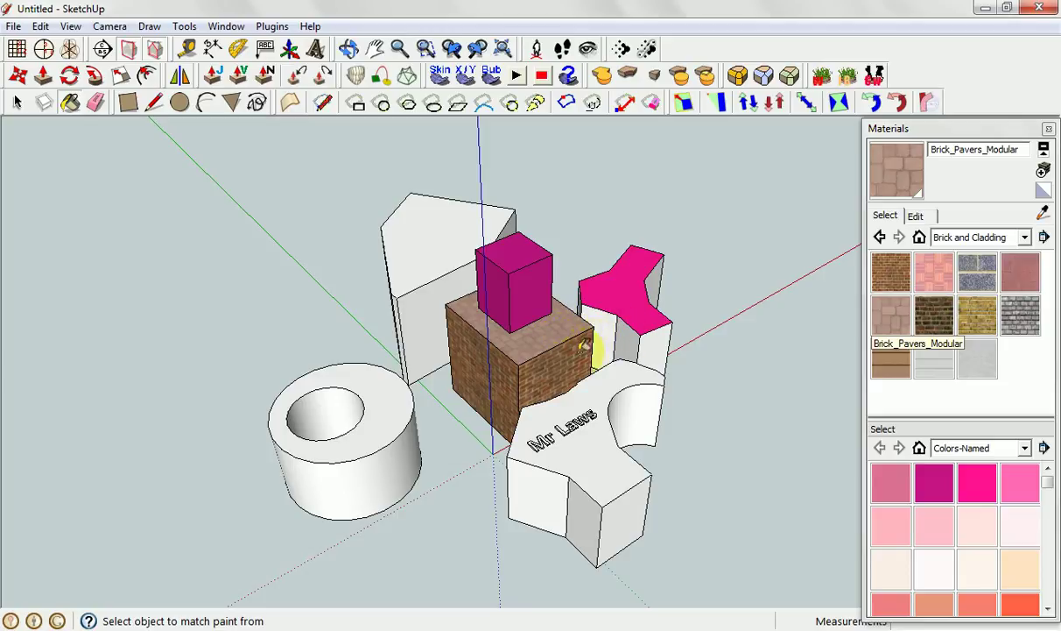
Step: Give the Mr Laws shape a Metal_Steel_Textured_White top and a Metal_Brass_Ceiling front side
click(1022, 238)
click(981, 348)
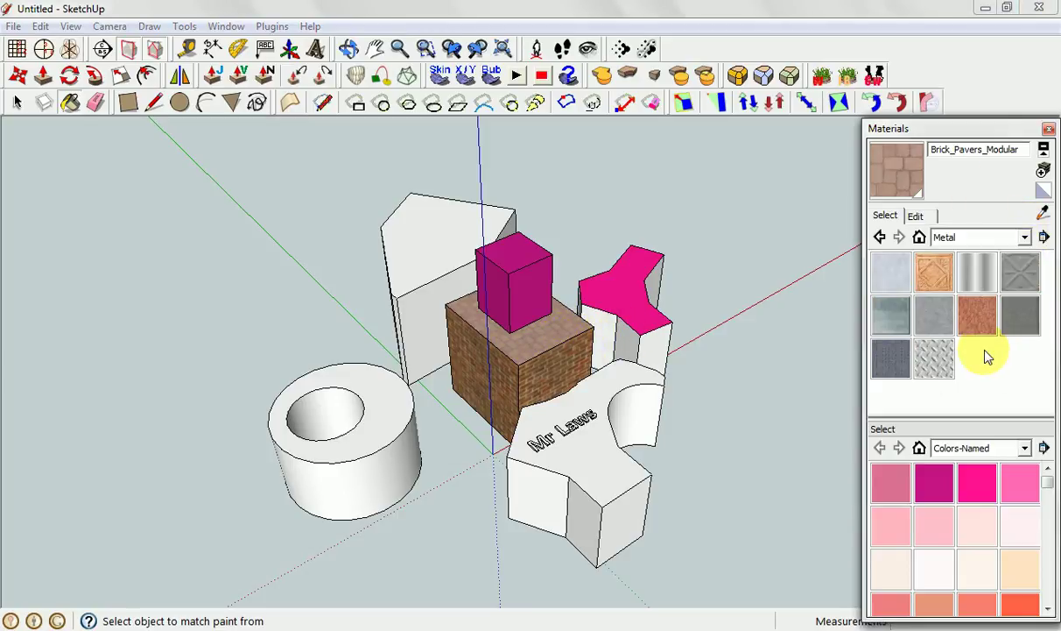
click(947, 353)
click(585, 447)
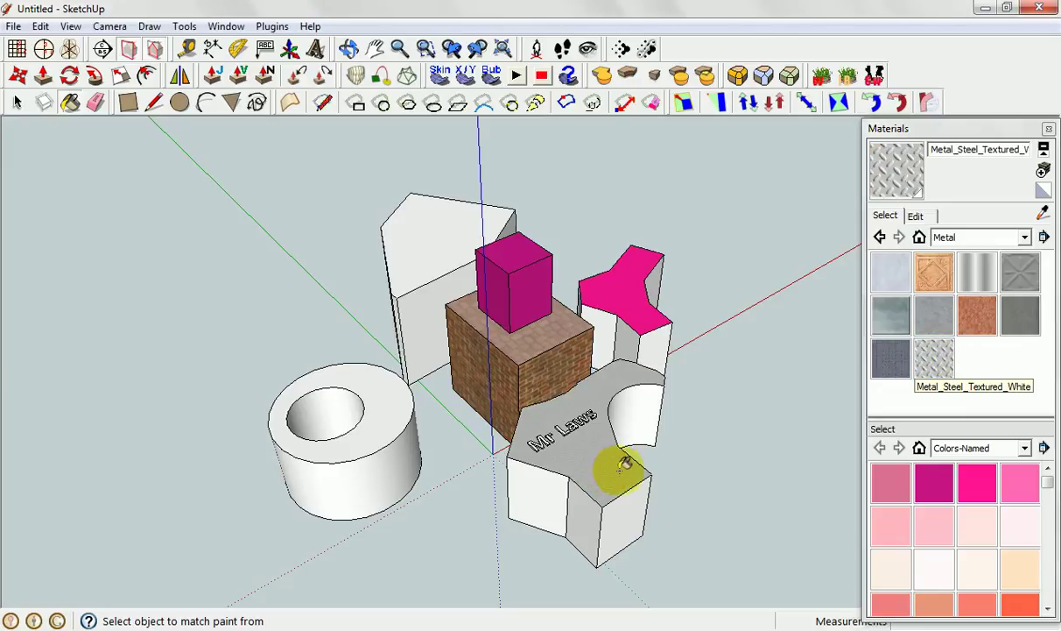
scroll(631, 486, up, 6)
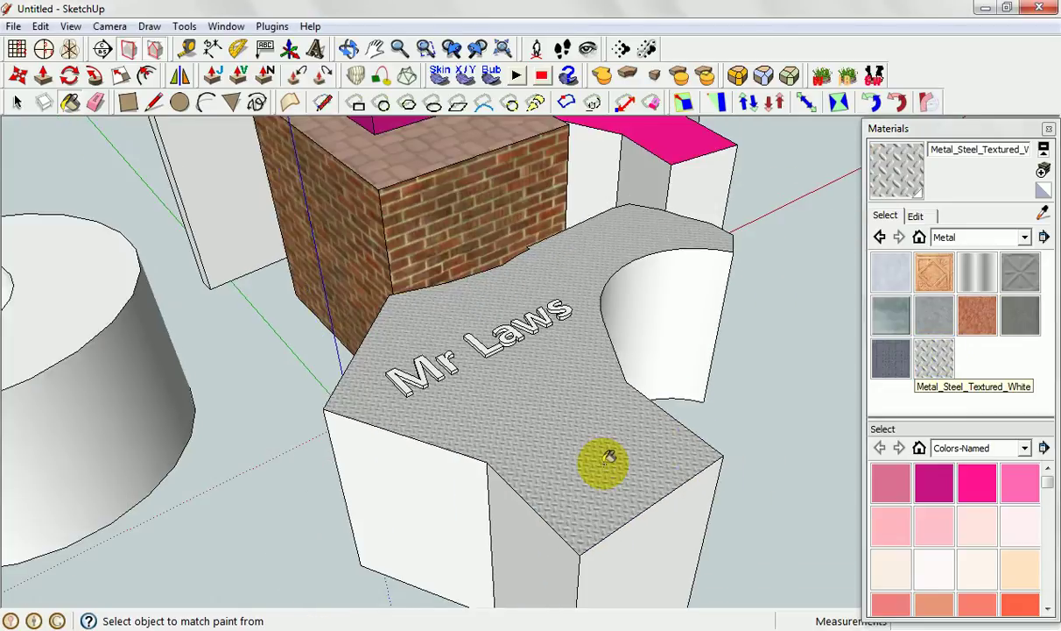
scroll(609, 458, down, 3)
click(934, 268)
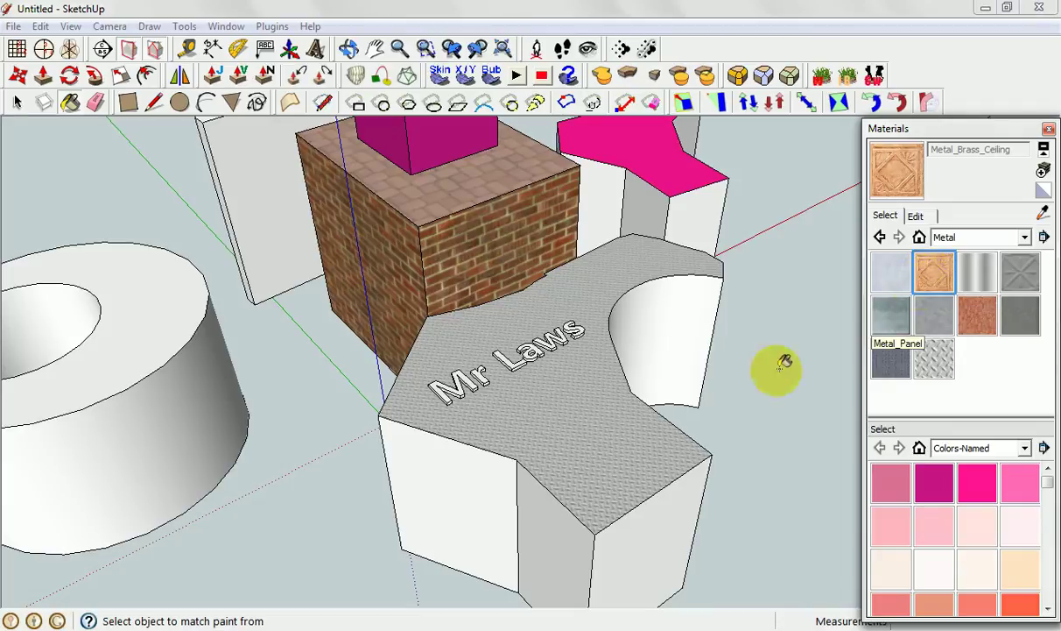
click(481, 498)
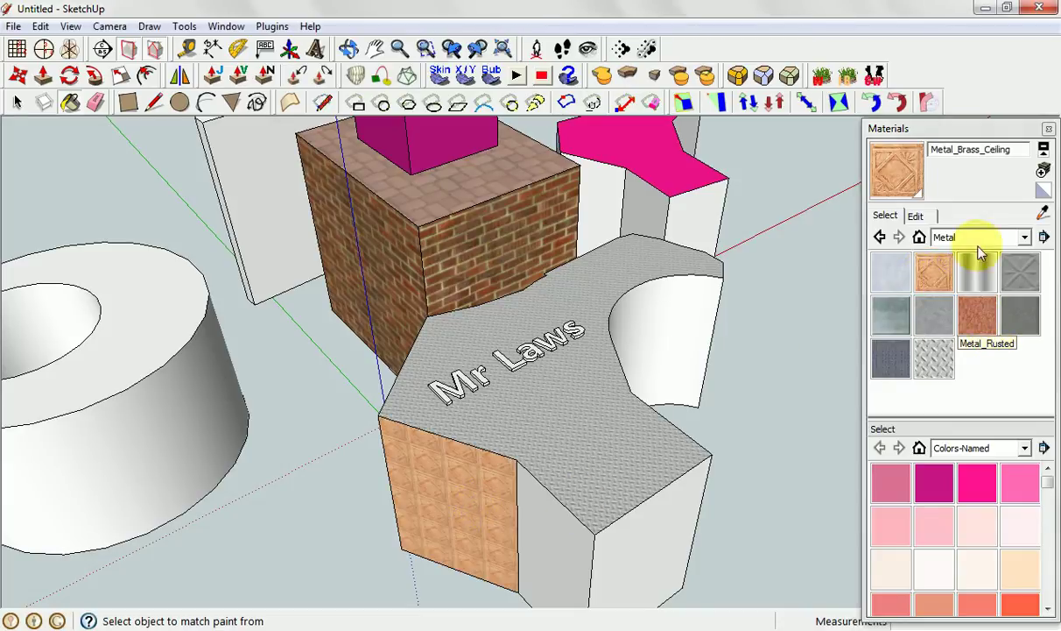
Step: Paint the ring-shaped cylinder's top with the Water_Sparkling material
click(1025, 237)
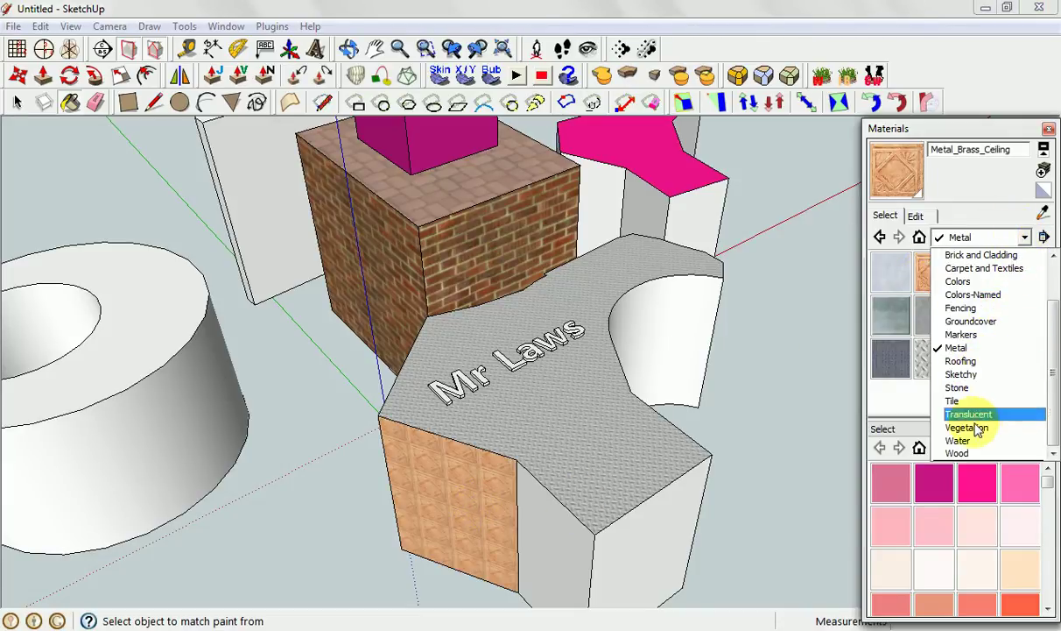
click(974, 442)
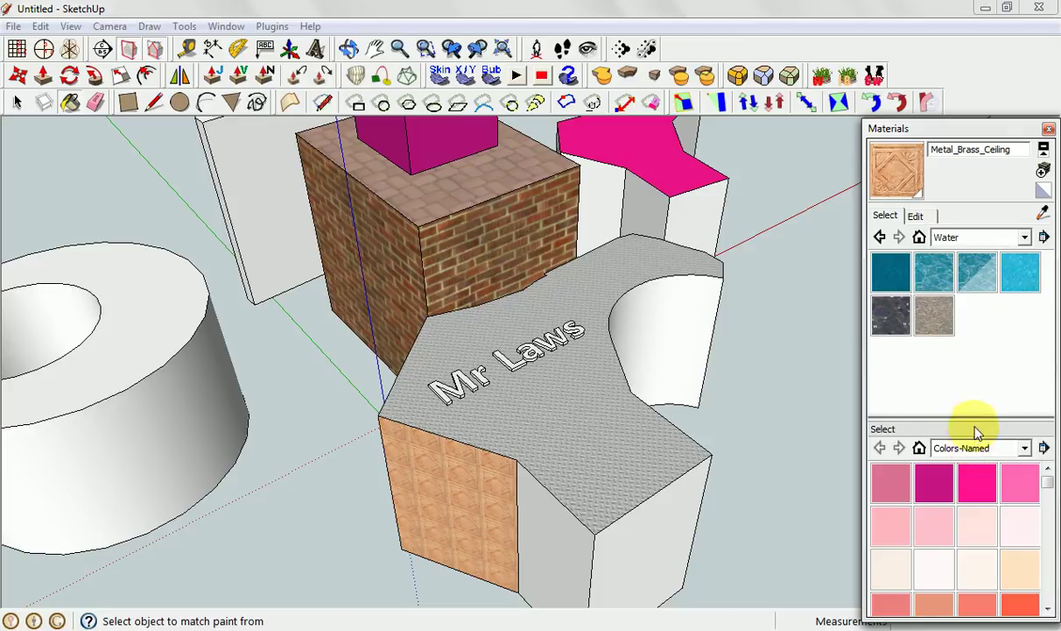
click(1020, 271)
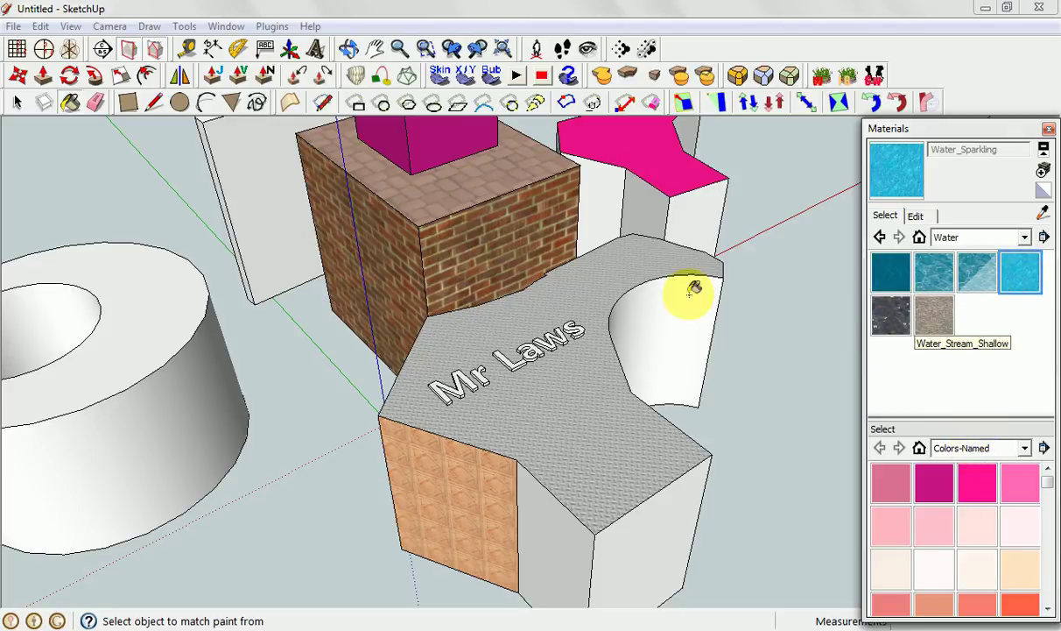
click(160, 339)
mouse_move(161, 338)
middle_down()
mouse_move(191, 362)
mouse_move(272, 374)
mouse_move(376, 367)
middle_up()
Step: Paint the cylinder's outer walls with Water_Pool_Light and check the painted side
click(977, 277)
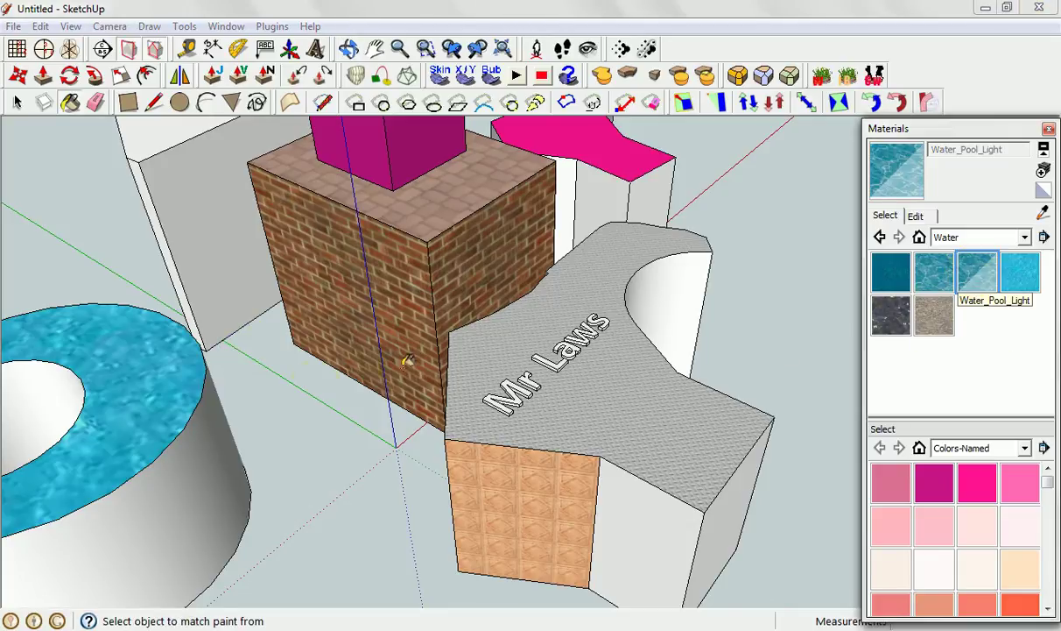
click(203, 466)
mouse_move(268, 498)
middle_down()
mouse_move(238, 422)
mouse_move(268, 286)
mouse_move(332, 320)
mouse_move(273, 390)
mouse_move(128, 386)
middle_up()
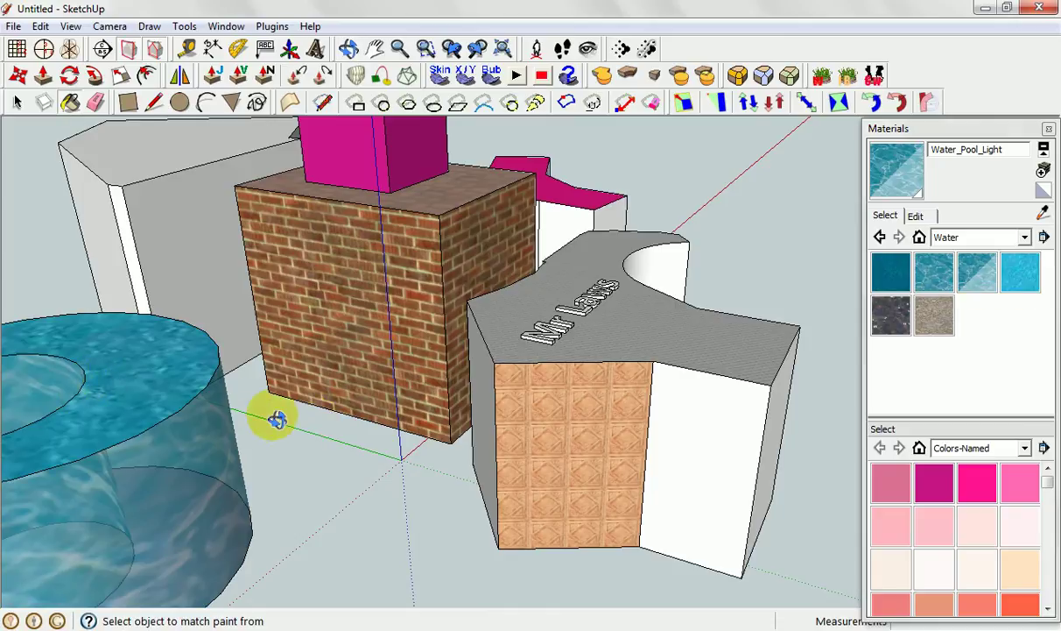
mouse_move(278, 420)
middle_down()
mouse_move(165, 443)
mouse_move(89, 338)
mouse_move(149, 302)
mouse_move(157, 443)
mouse_move(261, 443)
mouse_move(377, 372)
middle_up()
scroll(376, 373, down, 4)
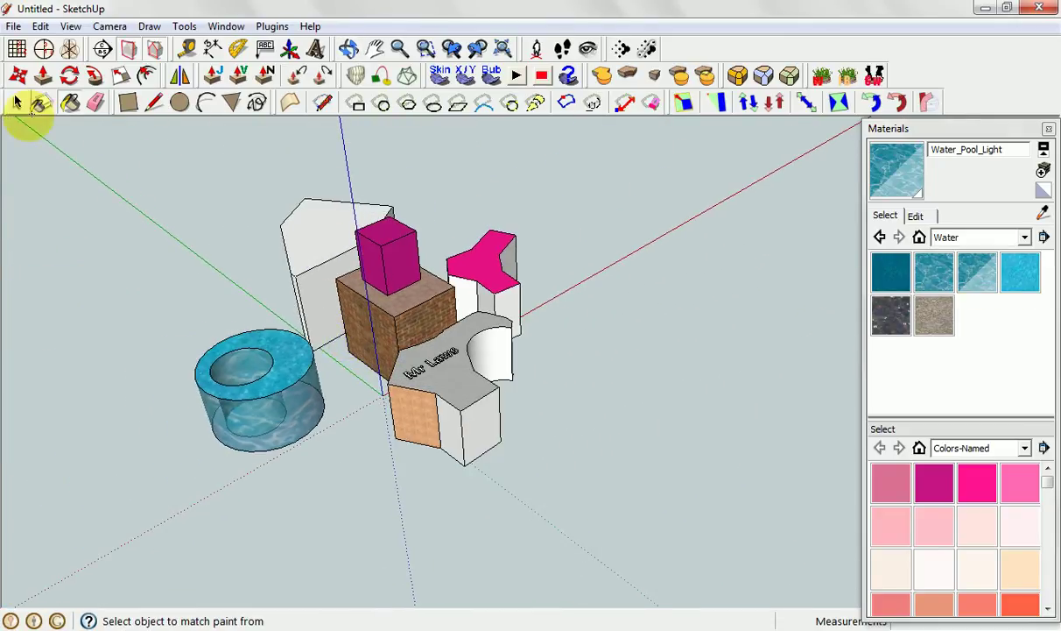
Step: Return to the Select tool and orbit, zoom and pan to view the whole painted model
click(16, 102)
middle_drag(441, 261, 504, 484)
scroll(455, 483, up, 3)
scroll(438, 464, up, 2)
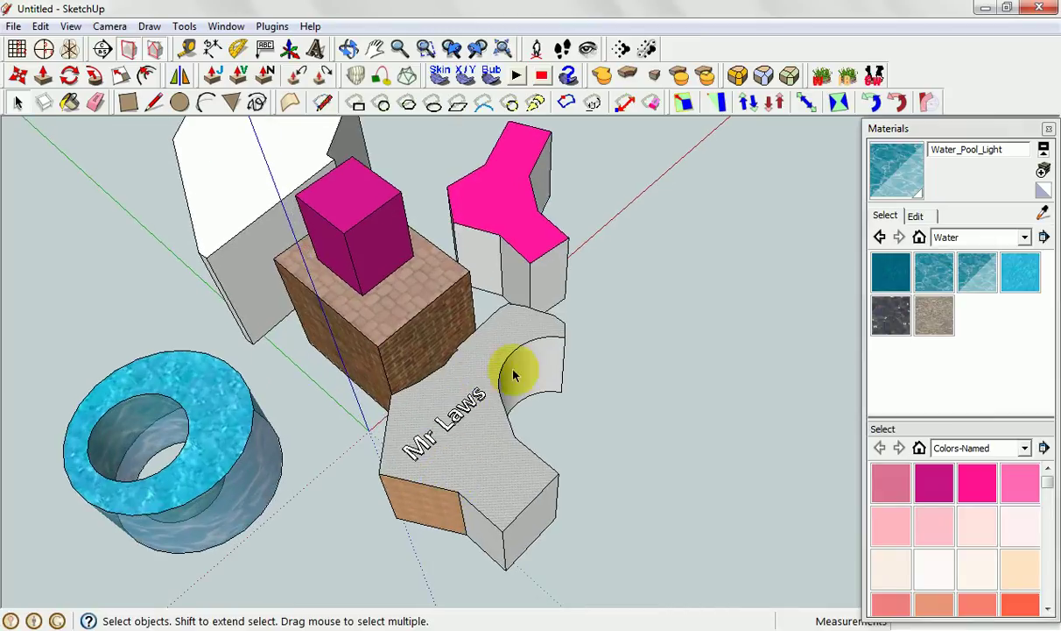
middle_drag(550, 368, 686, 422)
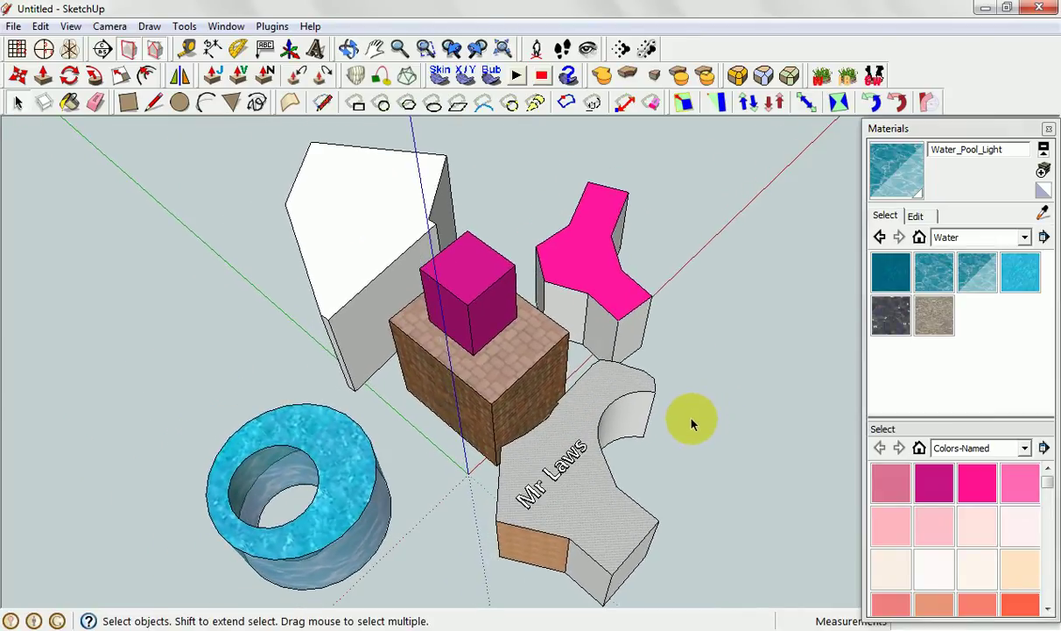
click(15, 26)
click(40, 106)
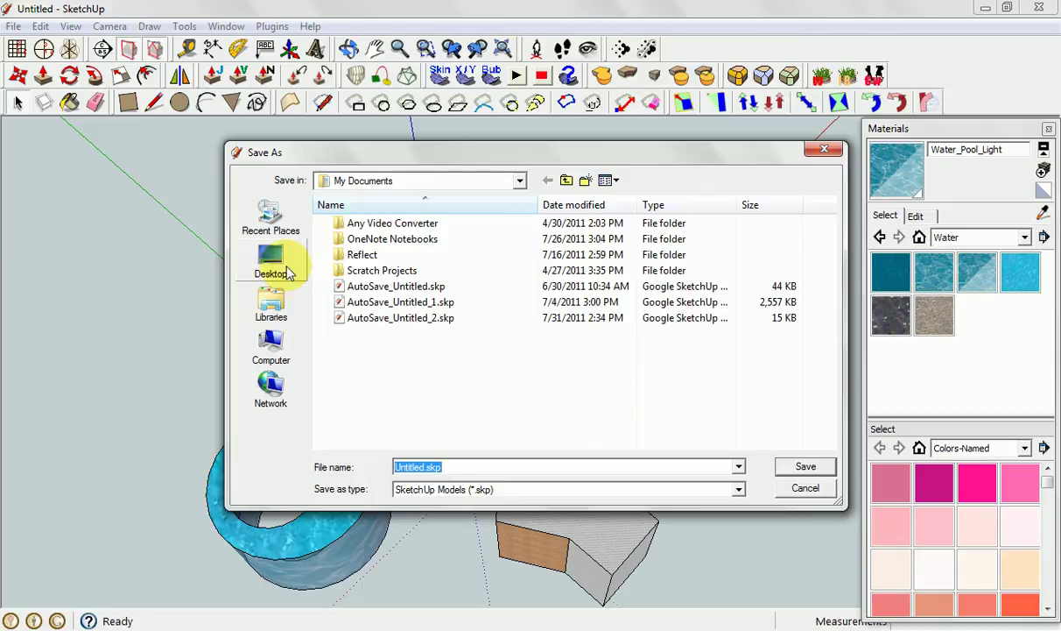
double_click(416, 466)
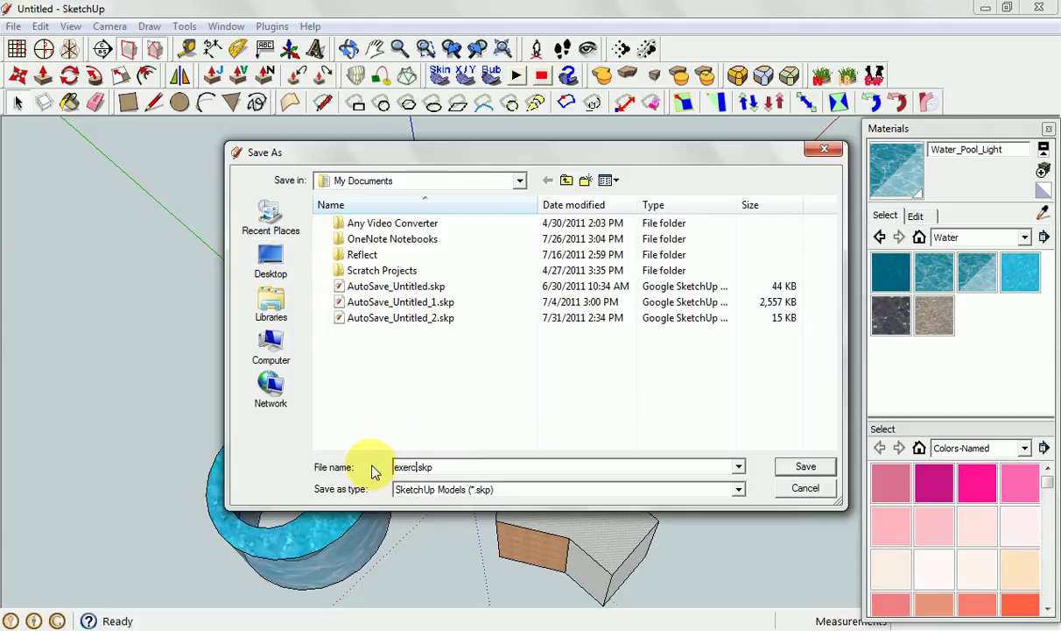
text(exercise1-mr)
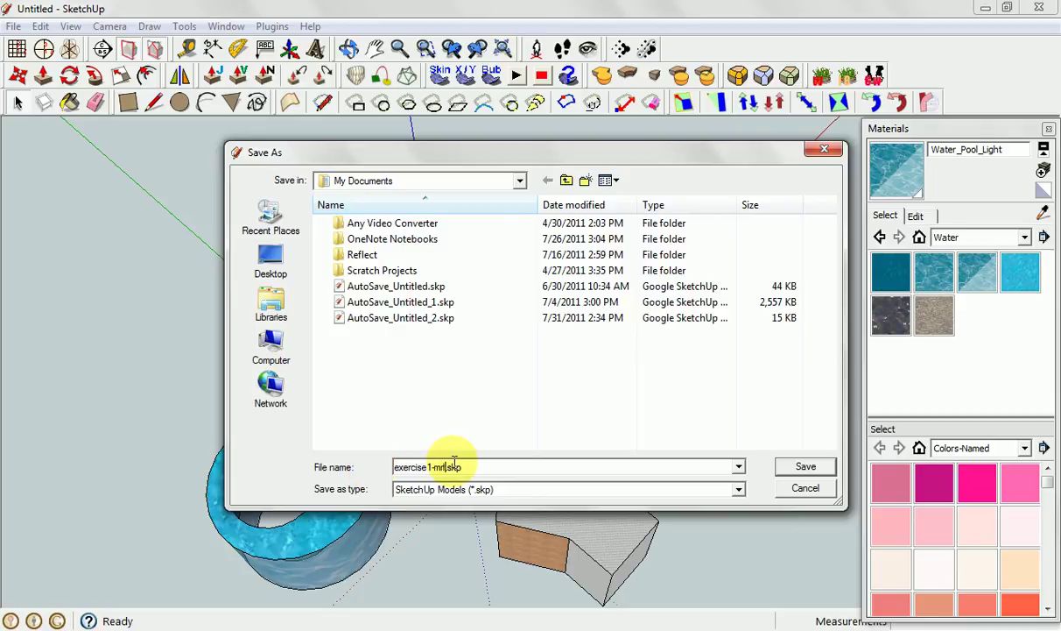
text(laws)
click(804, 490)
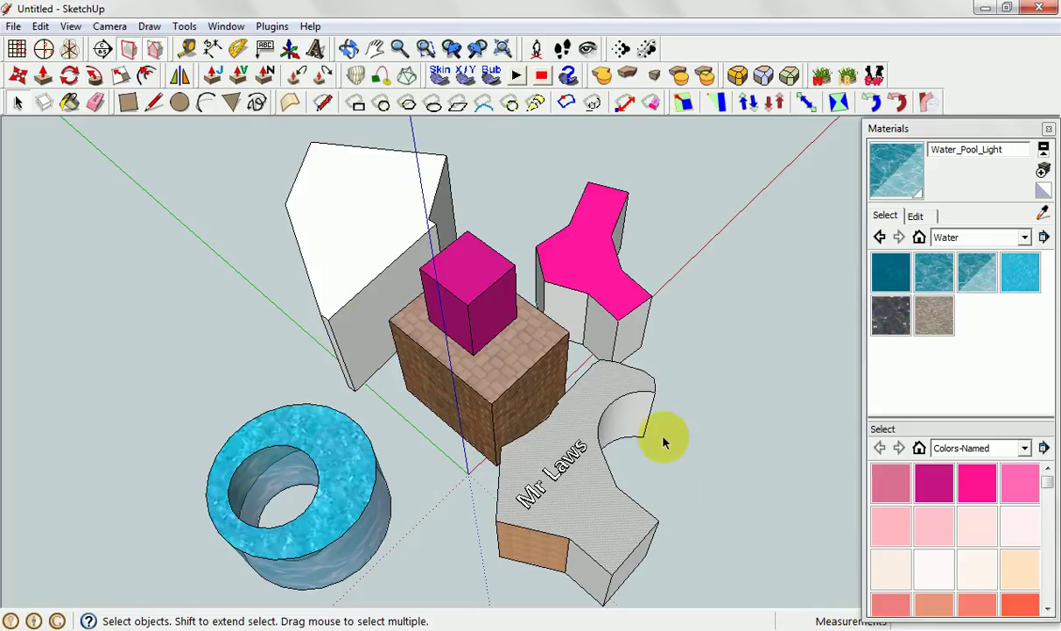
Step: Export the current view as a 2D Graphic PNG named exercise1-mrlaws.png
click(16, 27)
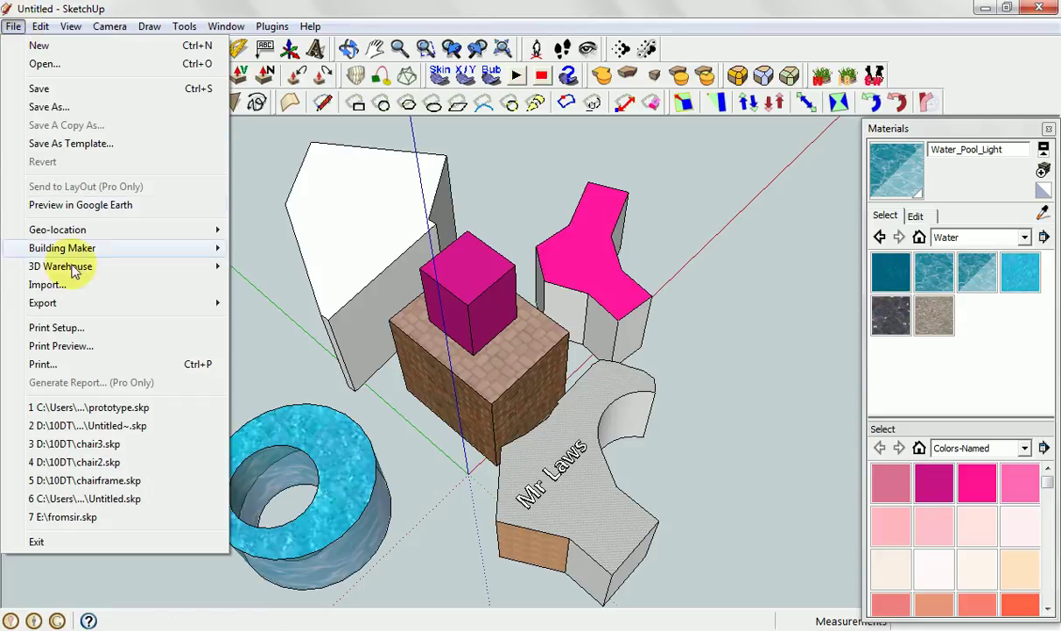
mouse_move(107, 306)
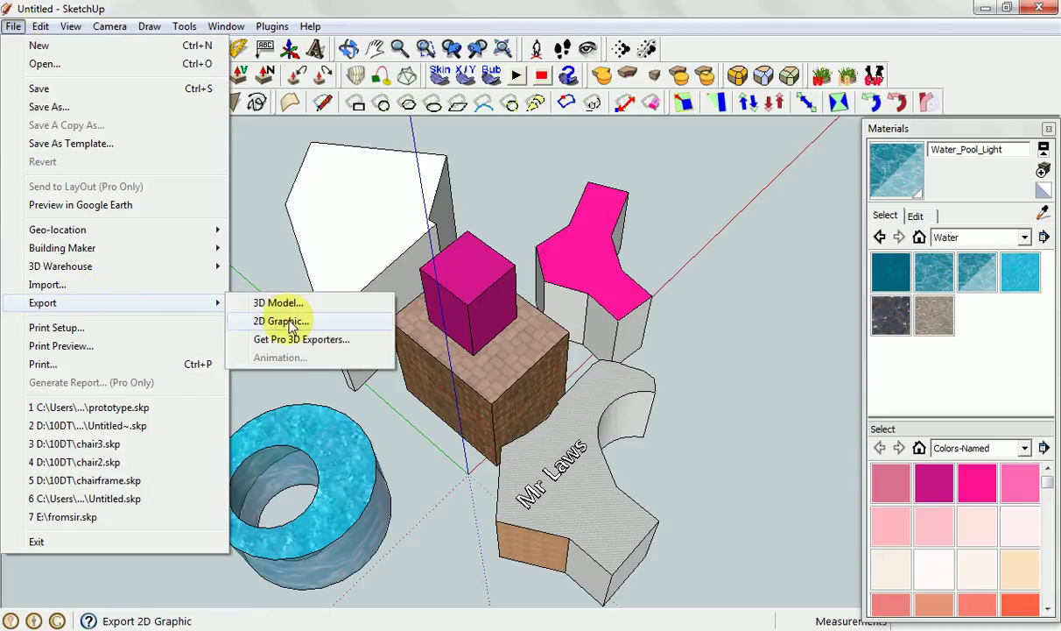
click(279, 321)
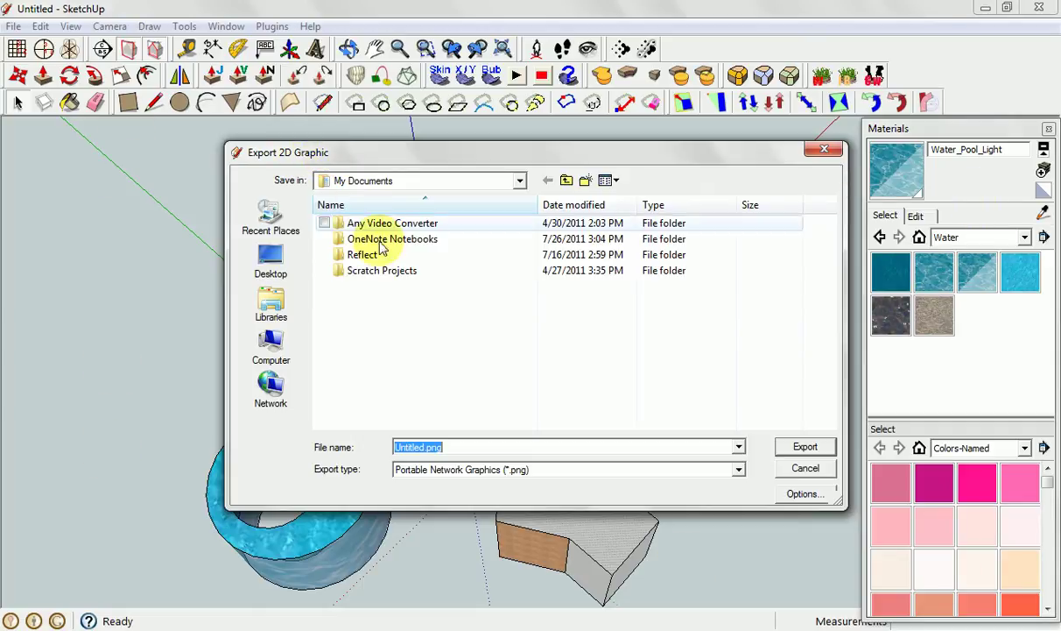
click(424, 445)
drag(424, 444, 378, 444)
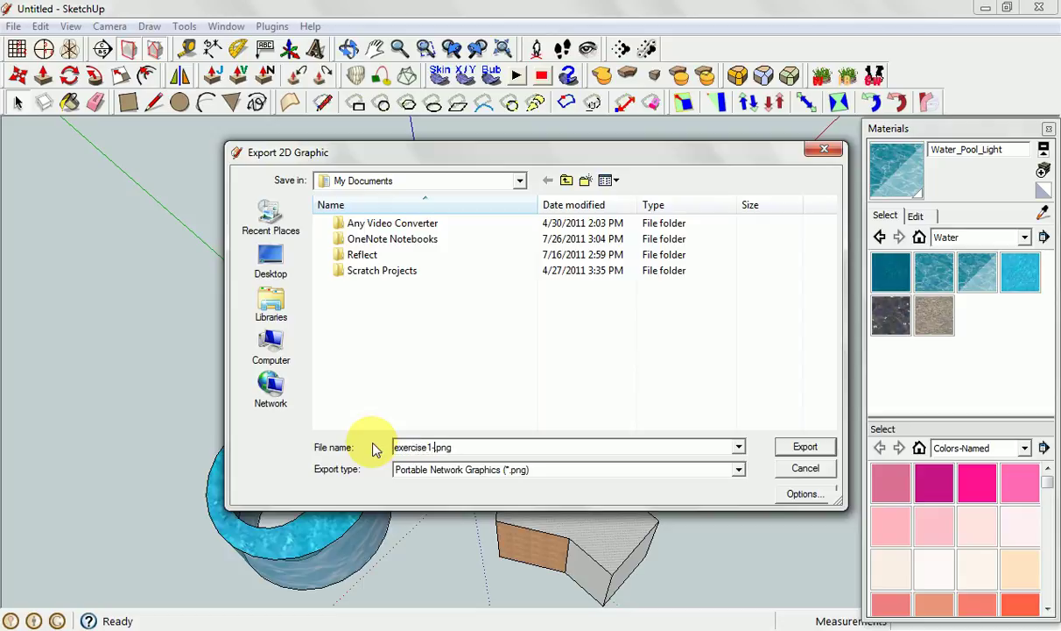
text(exercise1-mrlaws)
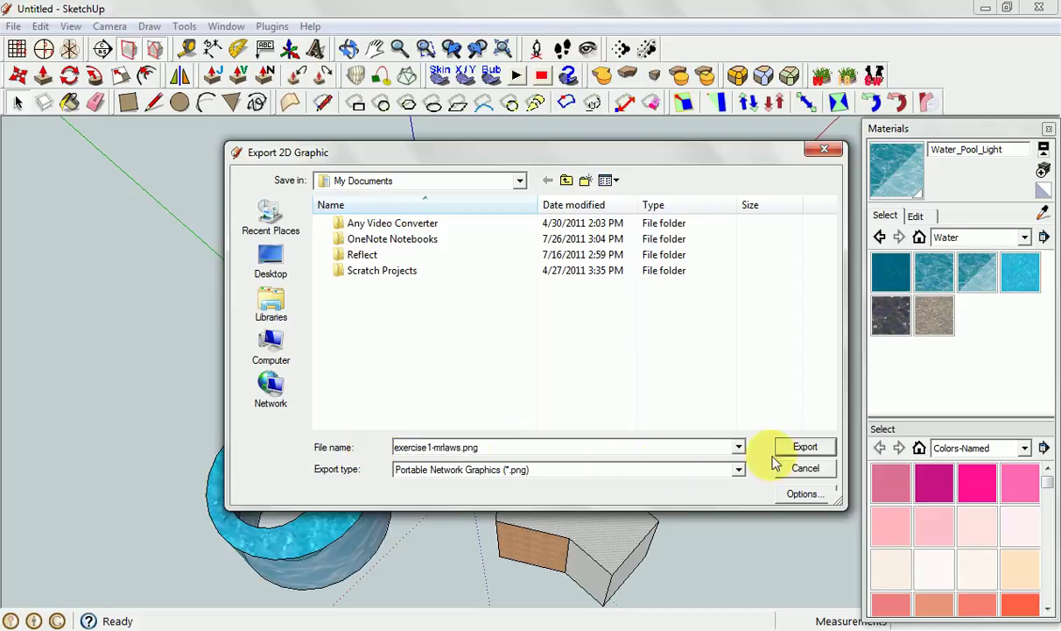
click(802, 447)
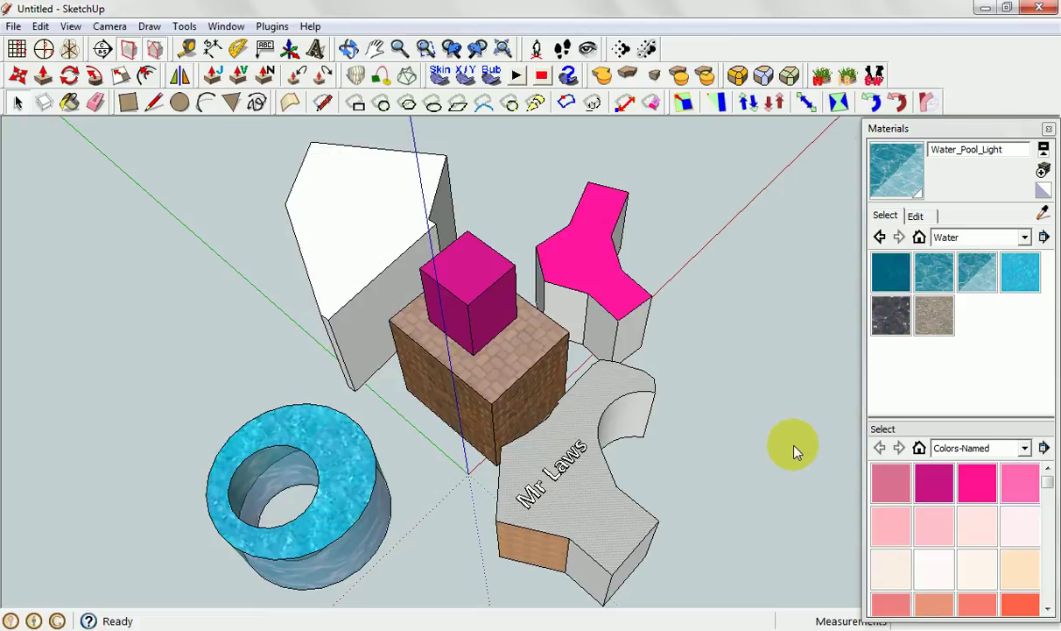